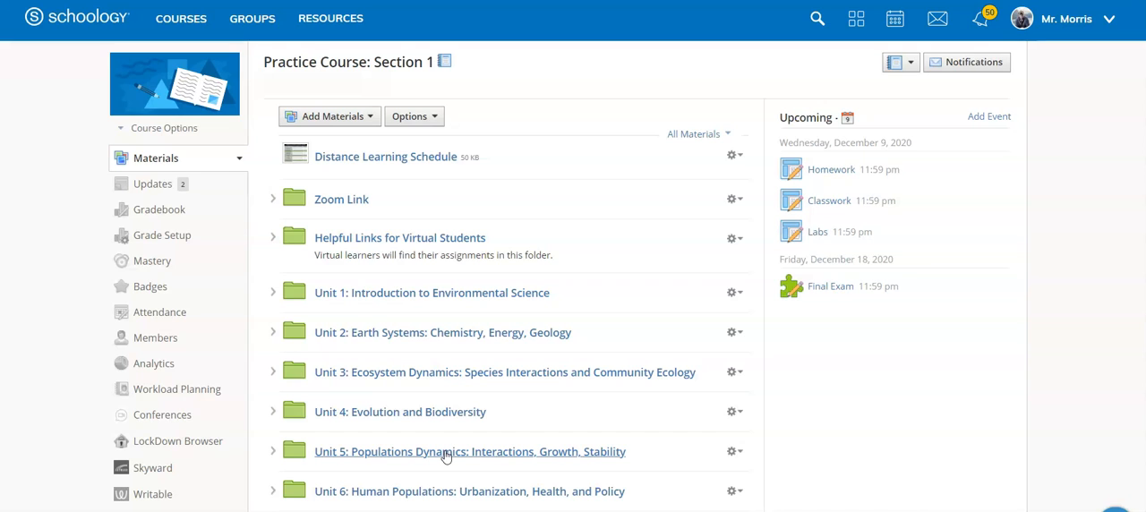
pyautogui.click(374, 123)
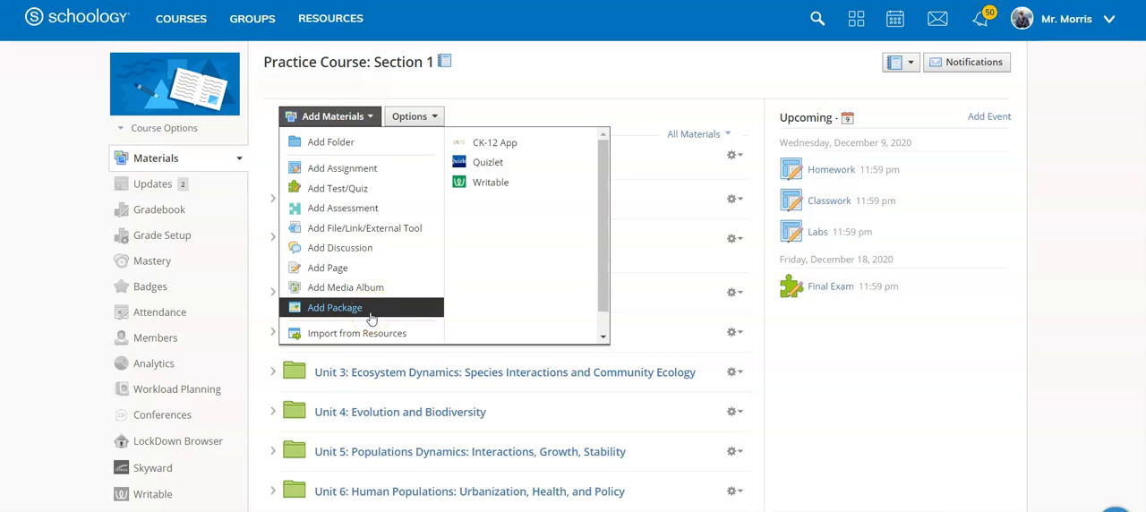
pyautogui.click(552, 72)
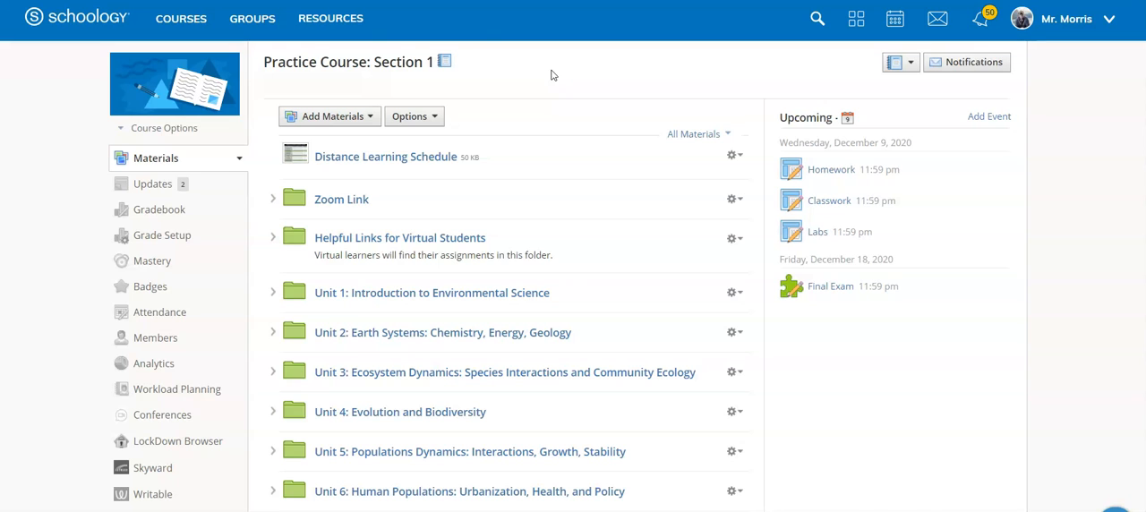
# Step: Create a new collection titled "New Saved Courses" in the personal resources
pyautogui.click(328, 30)
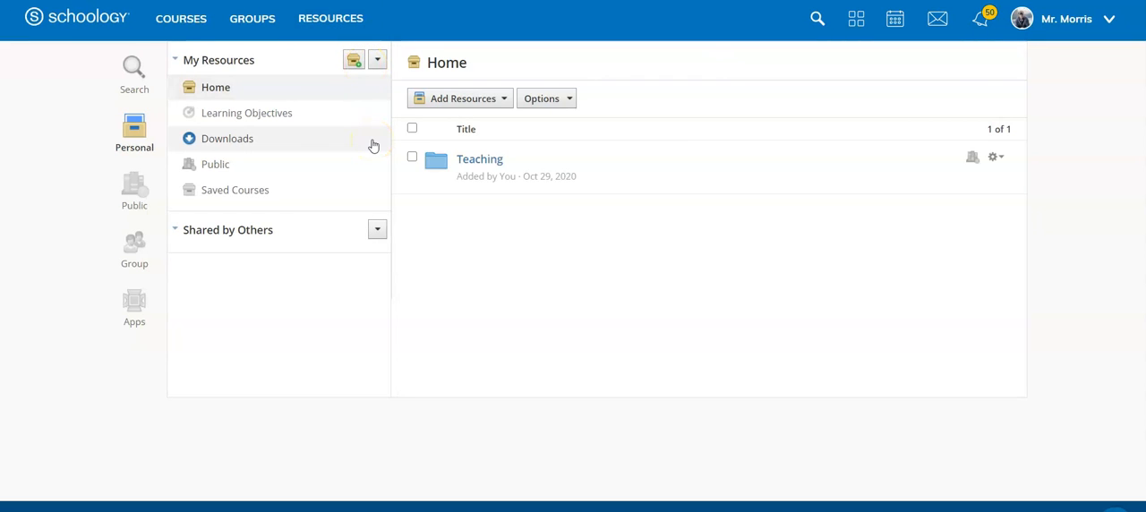
pyautogui.click(353, 63)
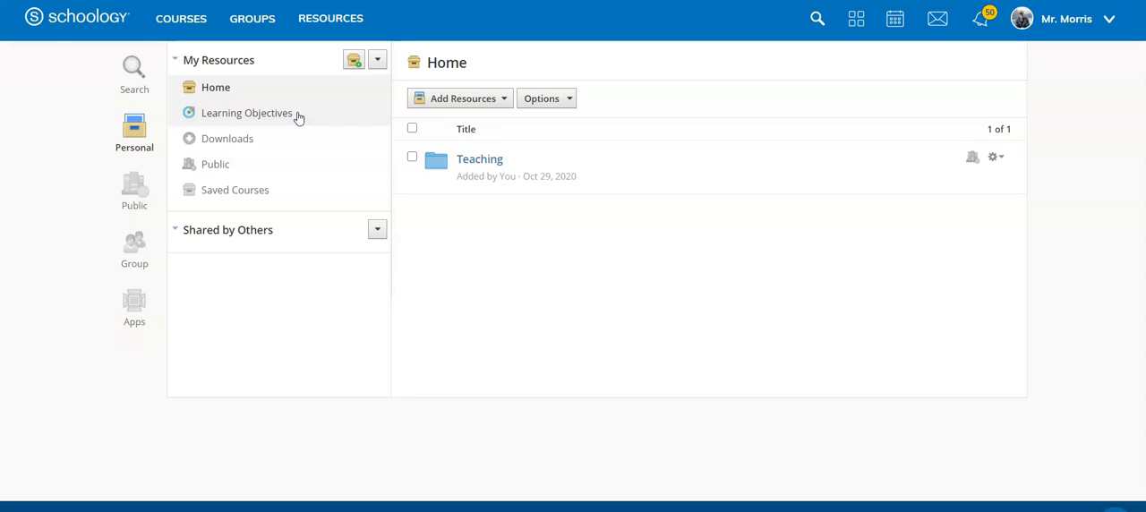
pyautogui.click(355, 64)
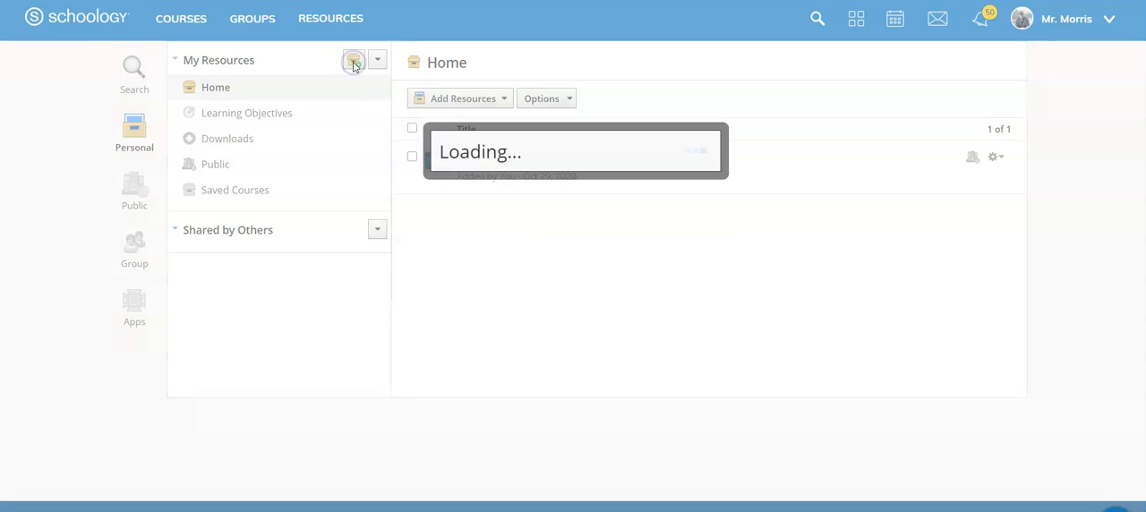
pyautogui.click(485, 158)
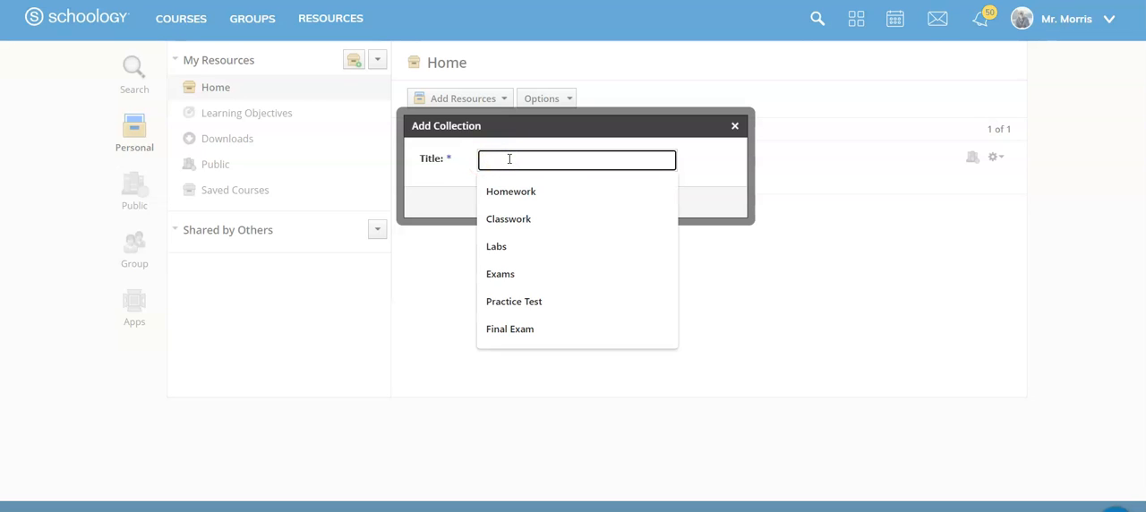
pyautogui.write('New Saved Courses')
pyautogui.click(546, 199)
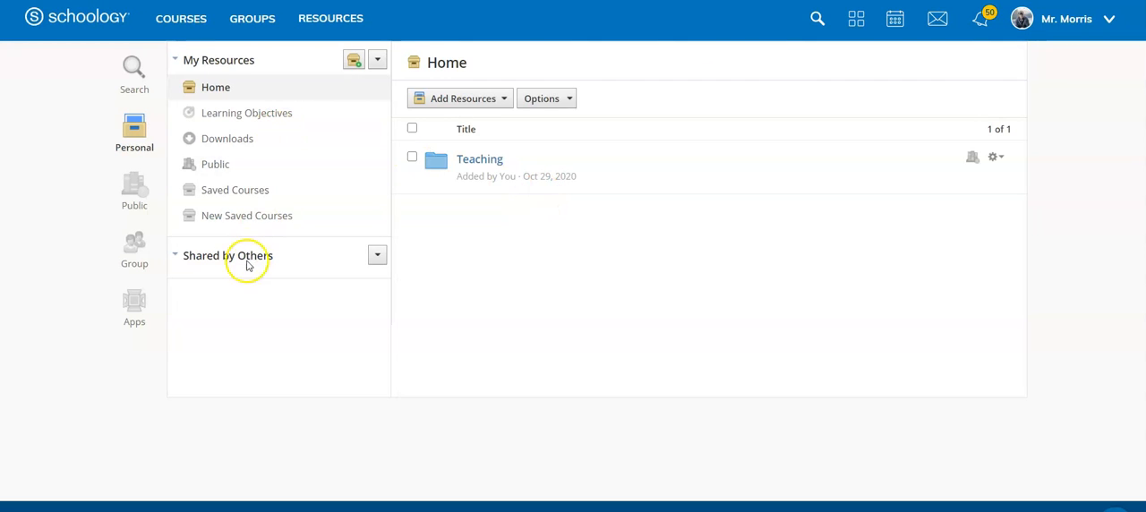
# Step: Add a green folder named "20-21 School Year" to the New Saved Courses collection, leaving its description empty
pyautogui.click(246, 216)
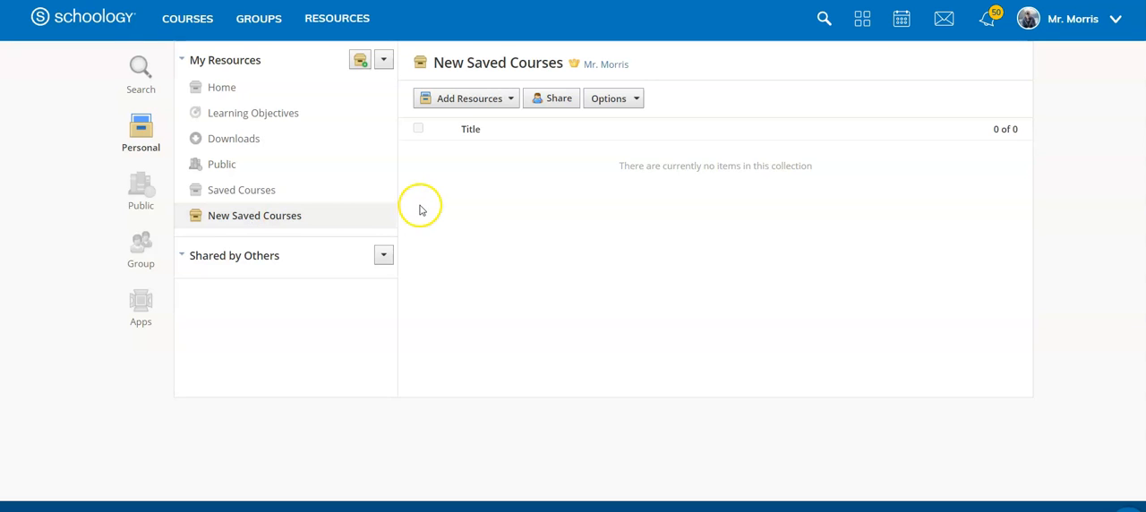
pyautogui.click(511, 100)
pyautogui.click(513, 132)
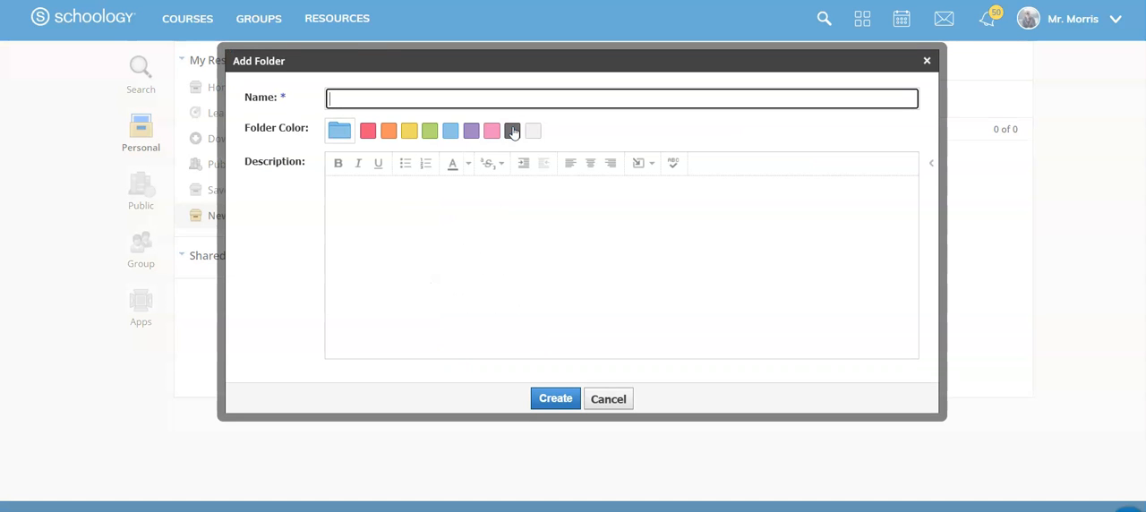
pyautogui.write('20-21 School Year')
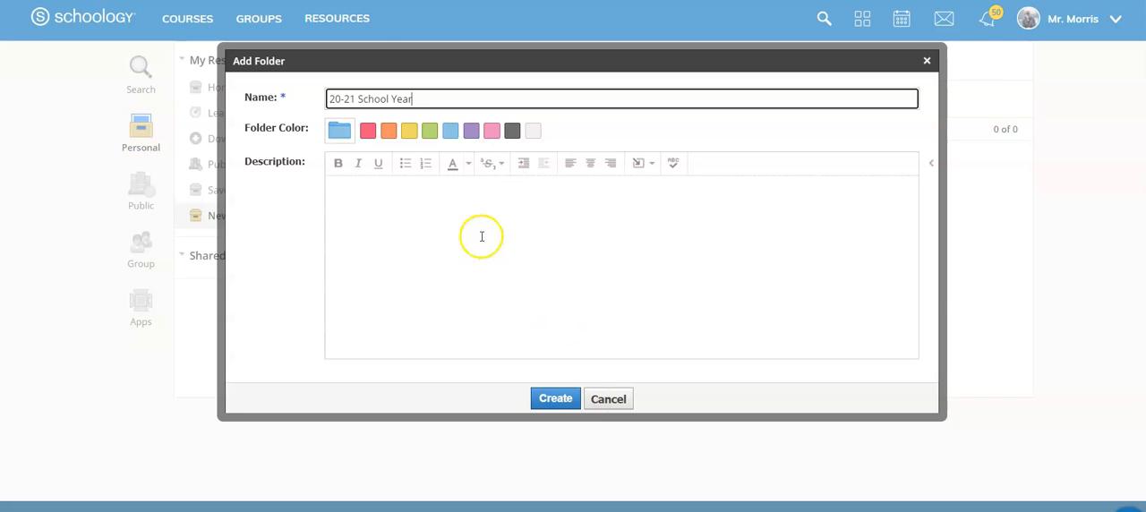
pyautogui.click(430, 131)
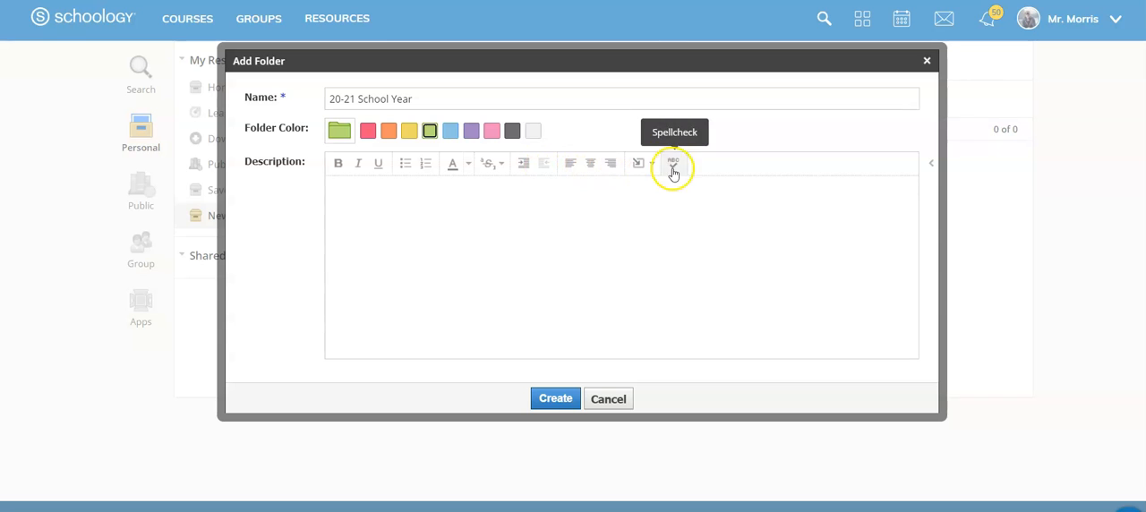
pyautogui.click(427, 244)
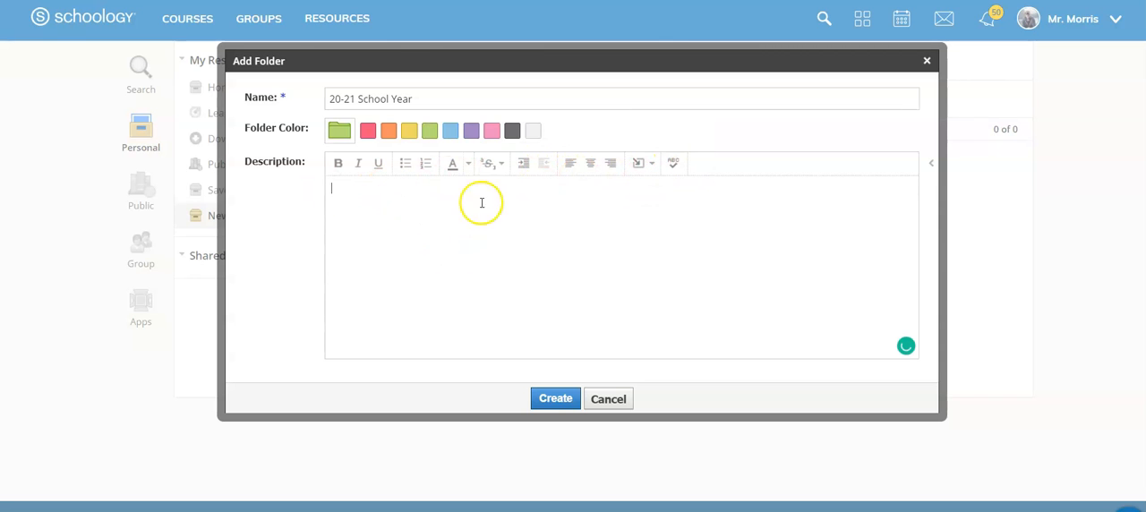
pyautogui.click(555, 399)
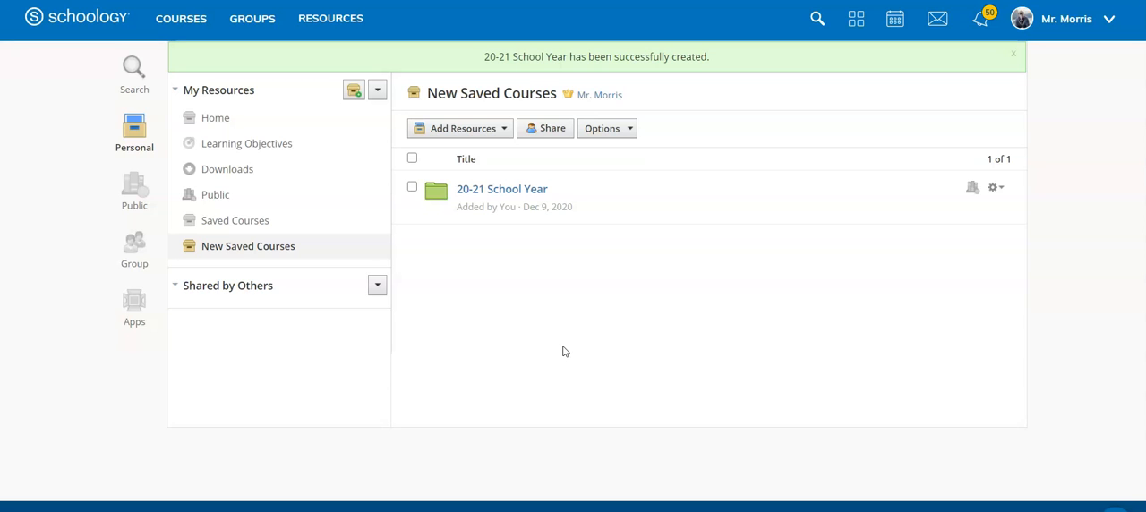
pyautogui.click(560, 353)
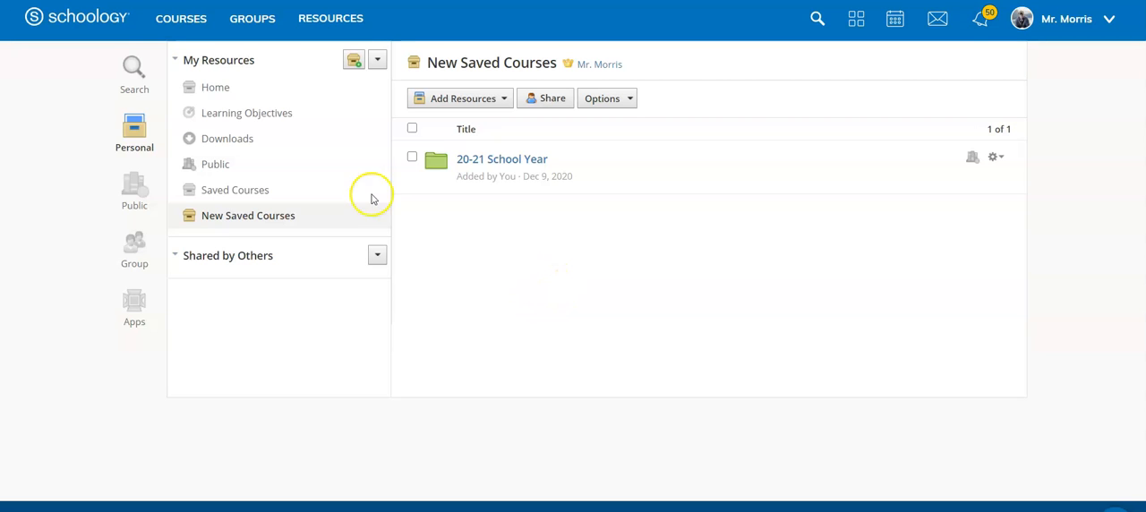
# Step: Save Practice Course: Section 1 to resources, in the New Saved Courses collection's 20-21 School Year folder, as a folder with resources
pyautogui.click(164, 21)
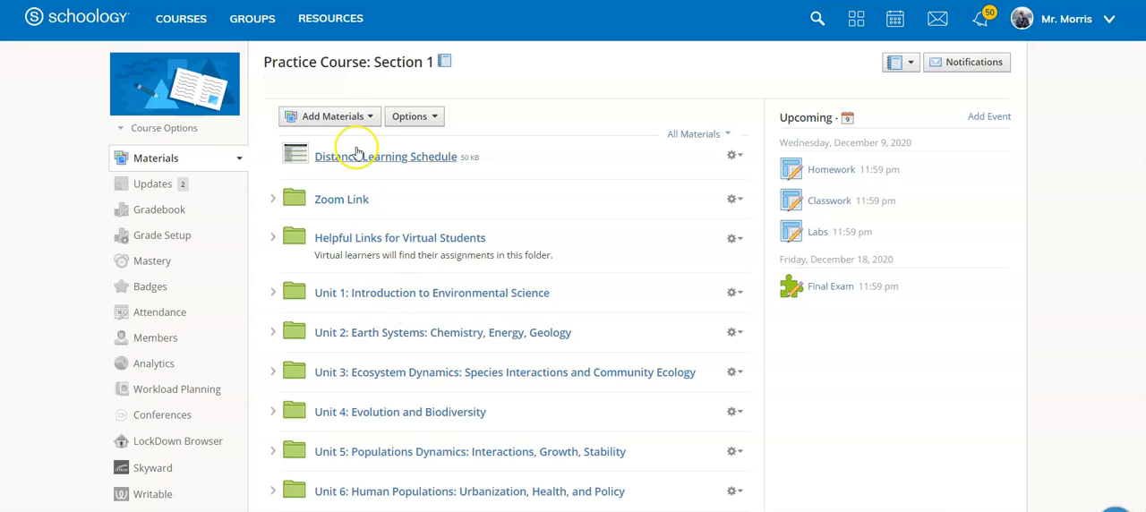
pyautogui.click(359, 118)
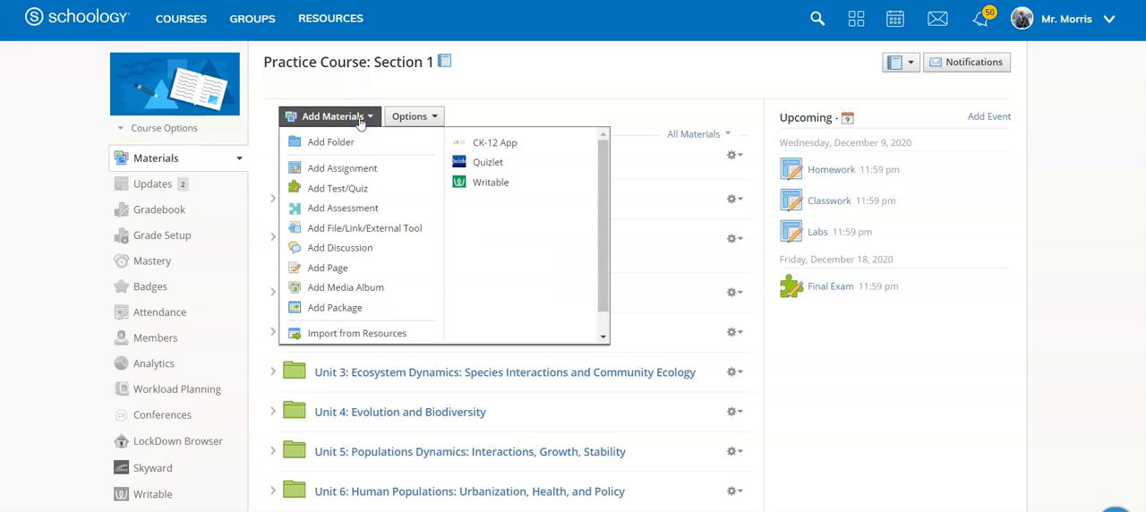
pyautogui.click(391, 120)
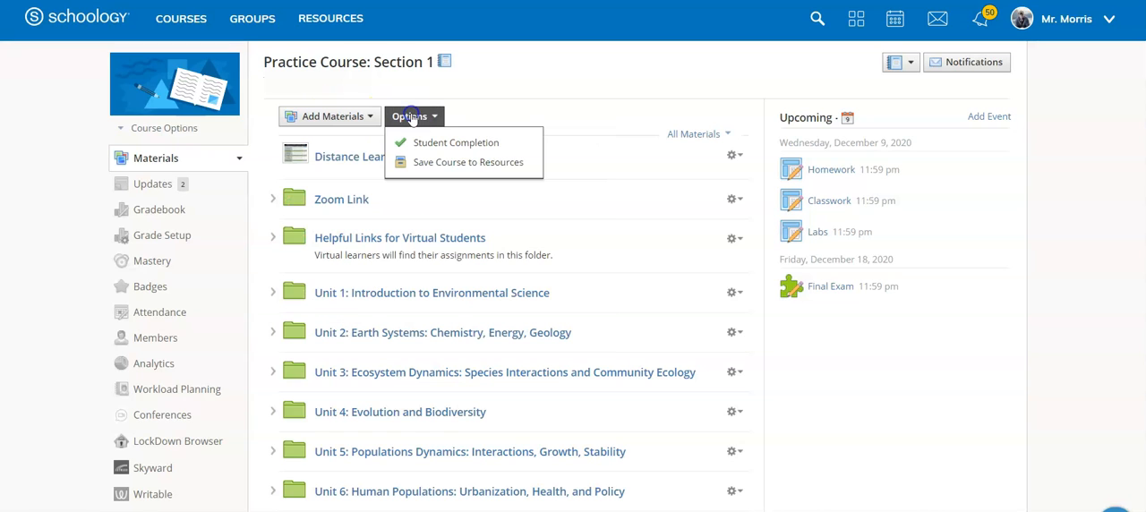
pyautogui.click(469, 163)
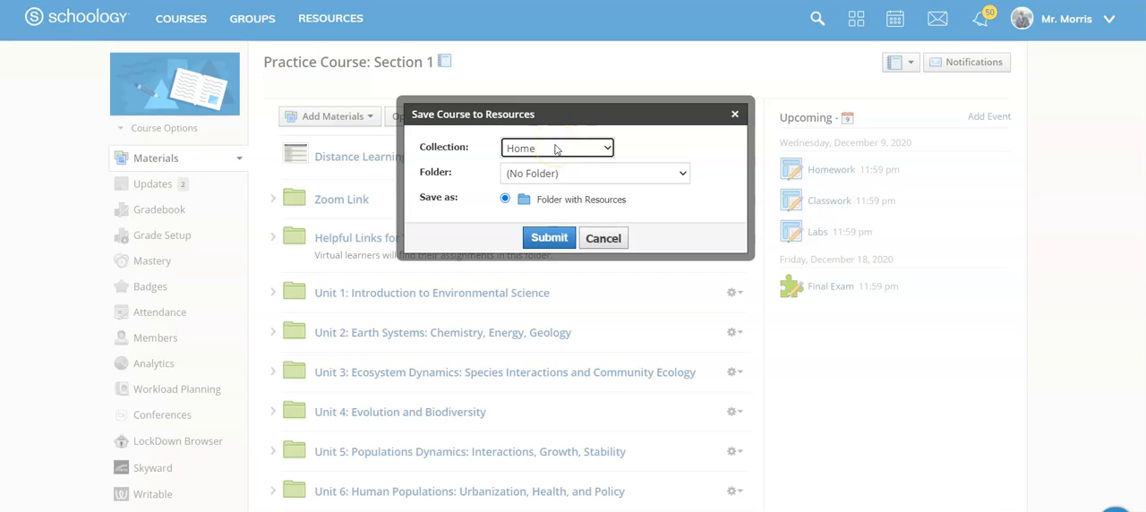
pyautogui.click(555, 150)
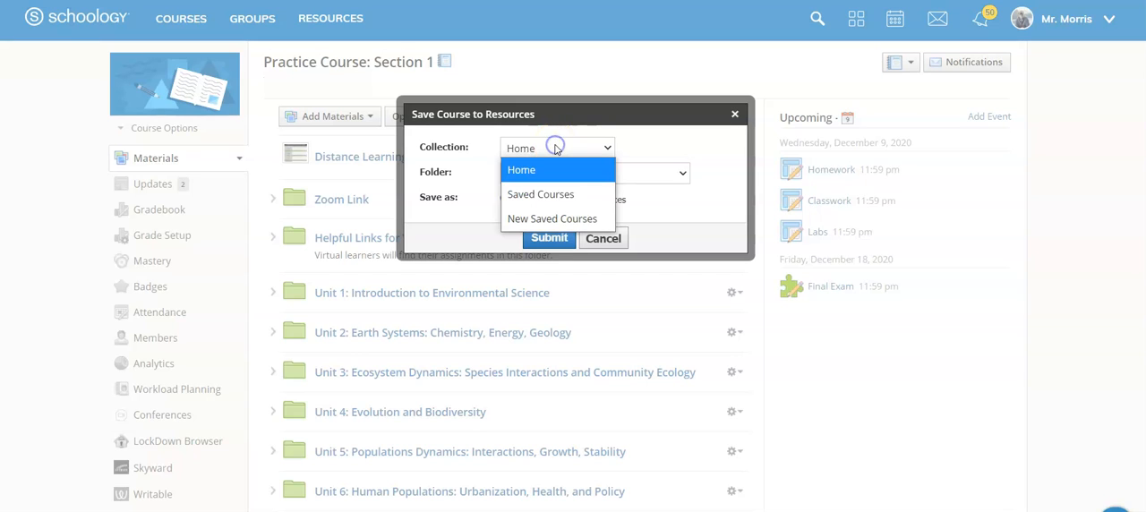
pyautogui.click(582, 220)
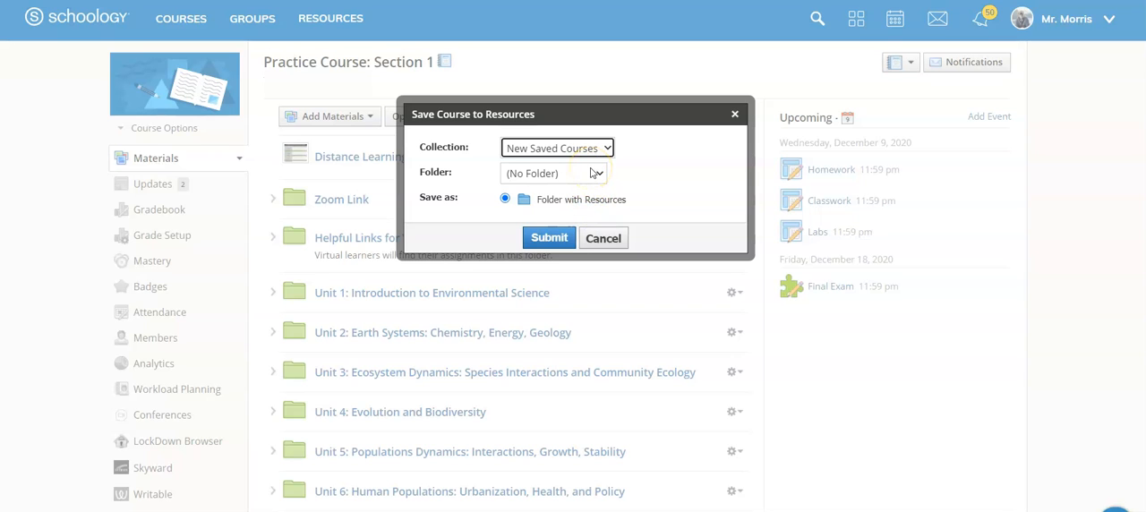
pyautogui.click(591, 173)
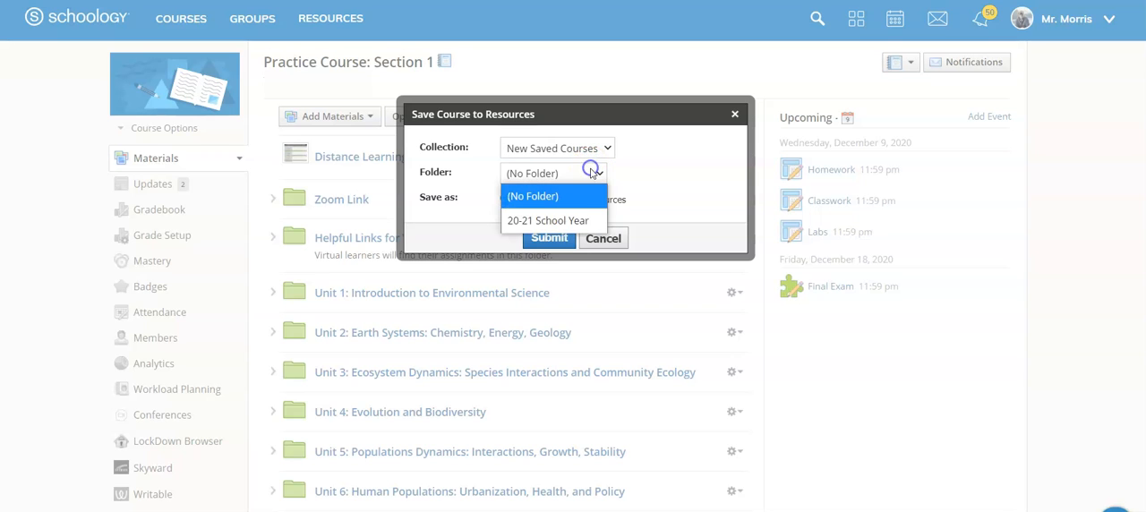
pyautogui.click(584, 225)
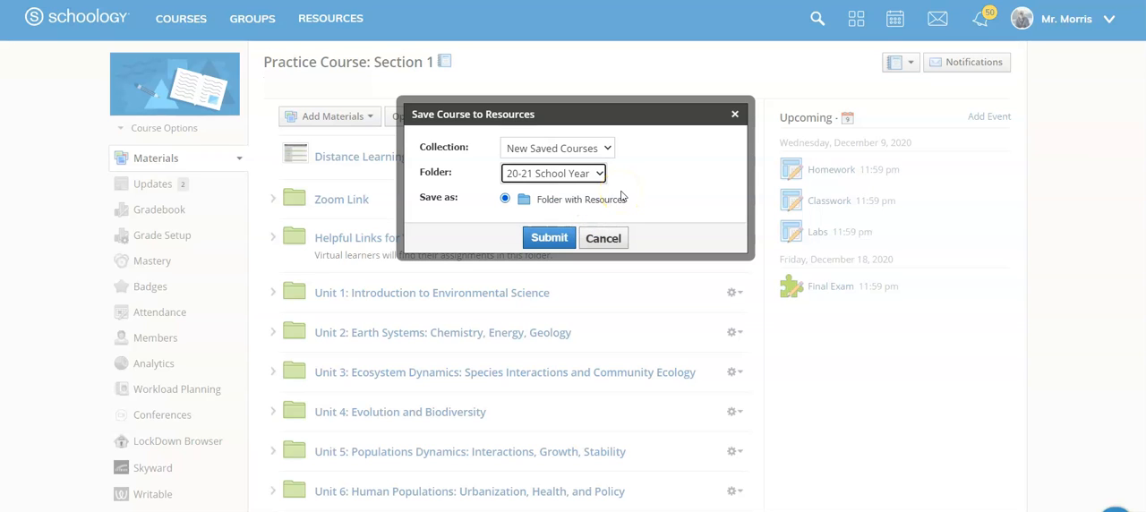
pyautogui.click(549, 238)
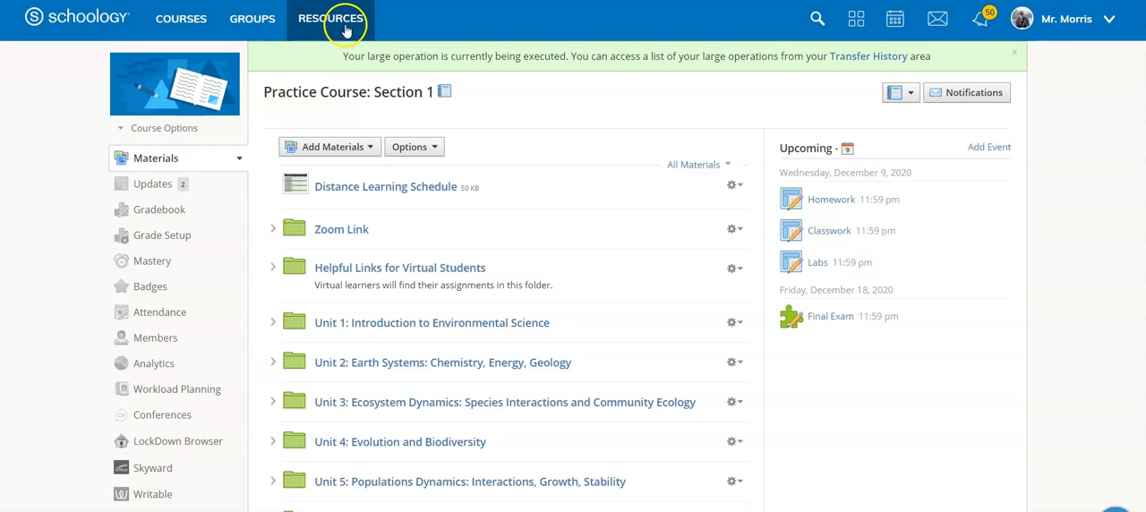
# Step: Look through the saved Practice Course: Section 1 materials in the 20-21 School Year folder of the New Saved Courses collection
pyautogui.click(330, 23)
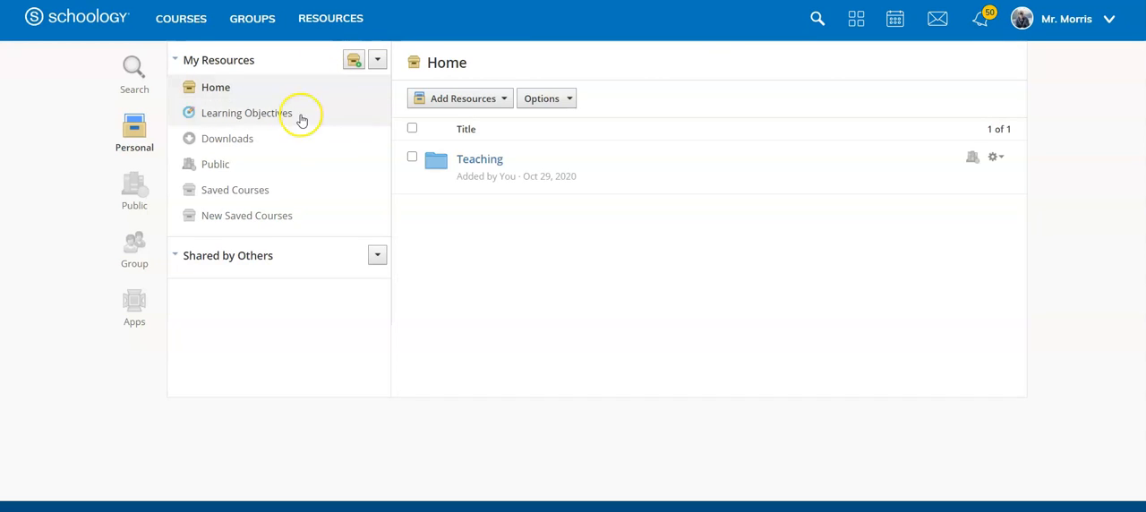
pyautogui.click(259, 215)
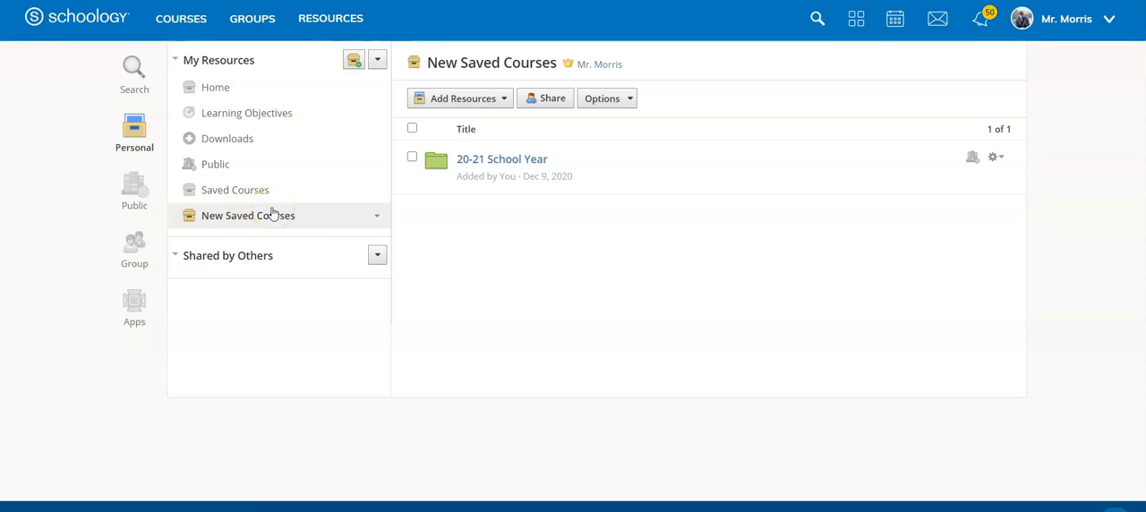
pyautogui.click(480, 159)
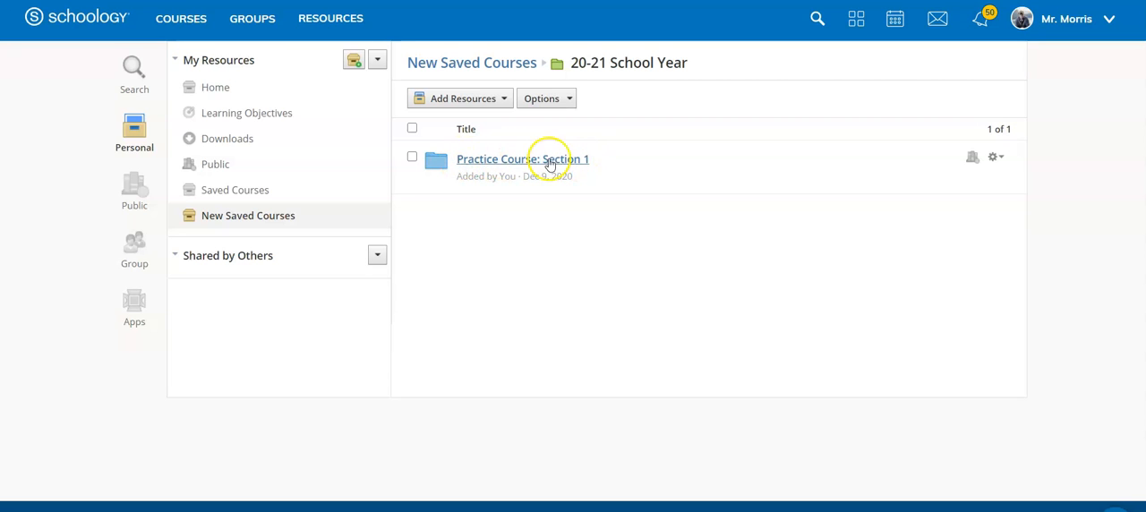
pyautogui.click(521, 160)
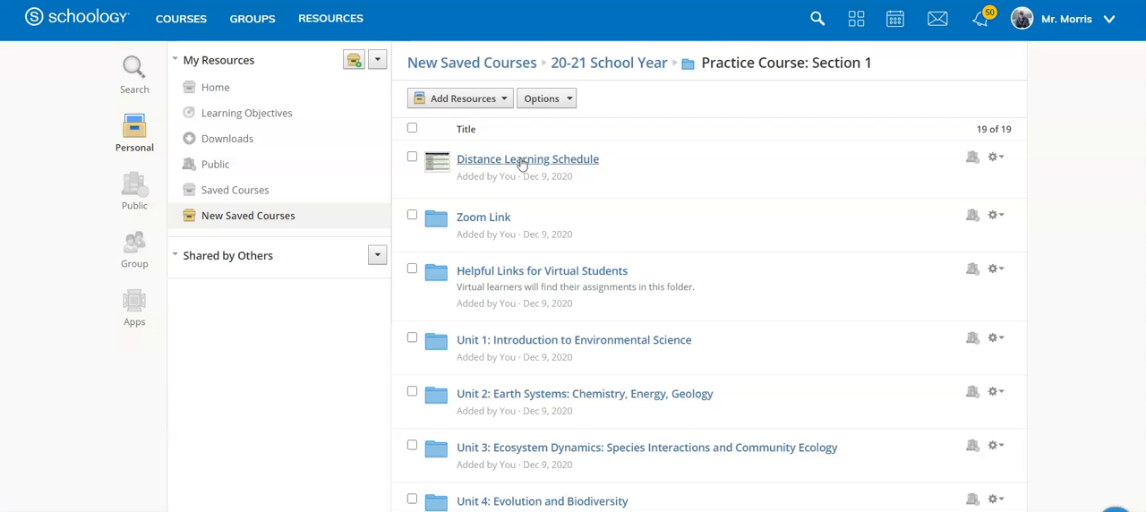
pyautogui.scroll(-3, 627, 197)
pyautogui.scroll(-8, 674, 215)
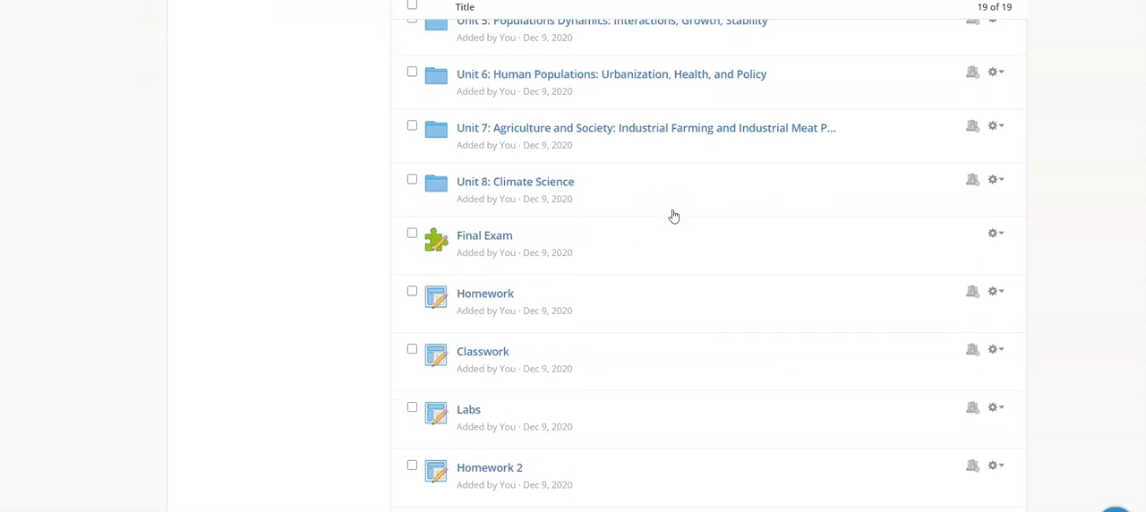
pyautogui.scroll(5, 674, 215)
pyautogui.scroll(5, 674, 215)
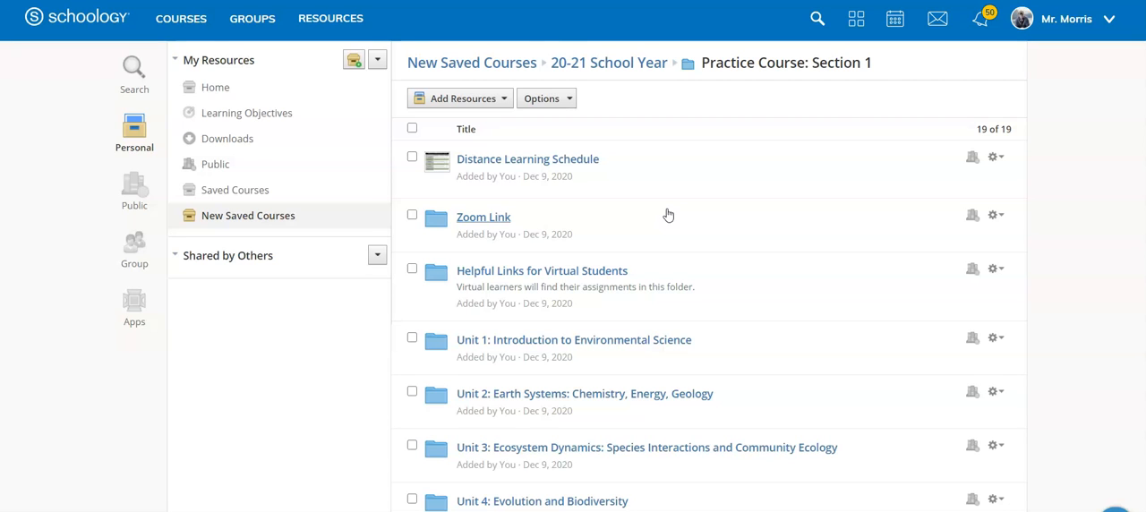
# Step: Open the materials page of Practice Course #2: Section 1
pyautogui.click(176, 23)
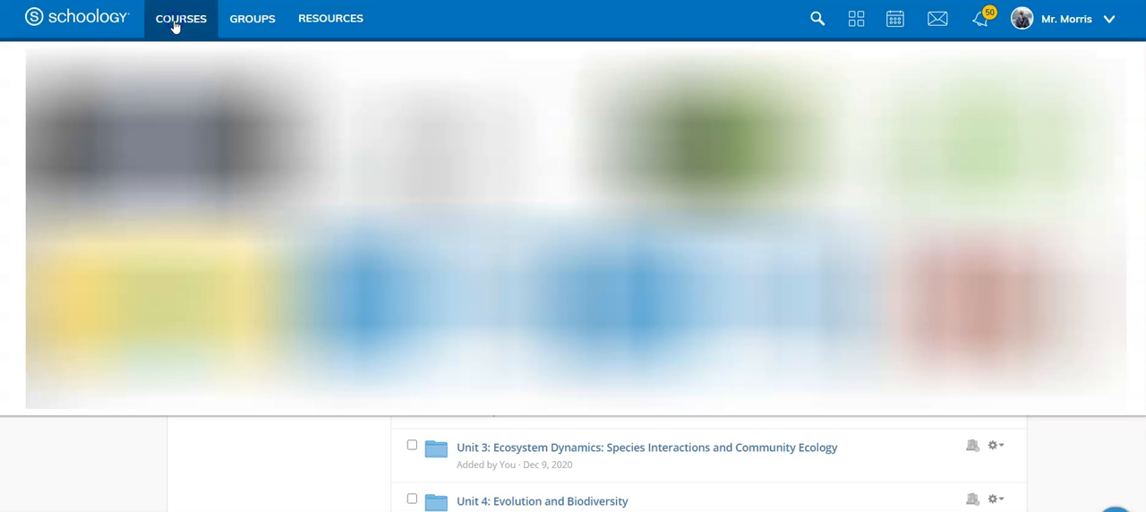
pyautogui.click(175, 293)
pyautogui.click(190, 277)
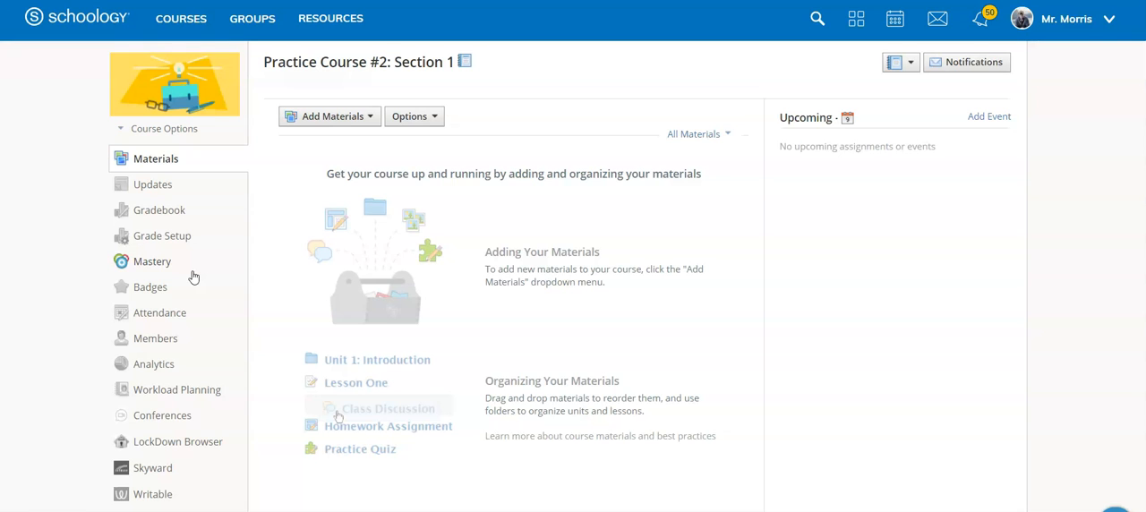
# Step: Start an import from resources and open the Practice Course: Section 1 folder in New Saved Courses' 20-21 School Year folder
pyautogui.click(334, 122)
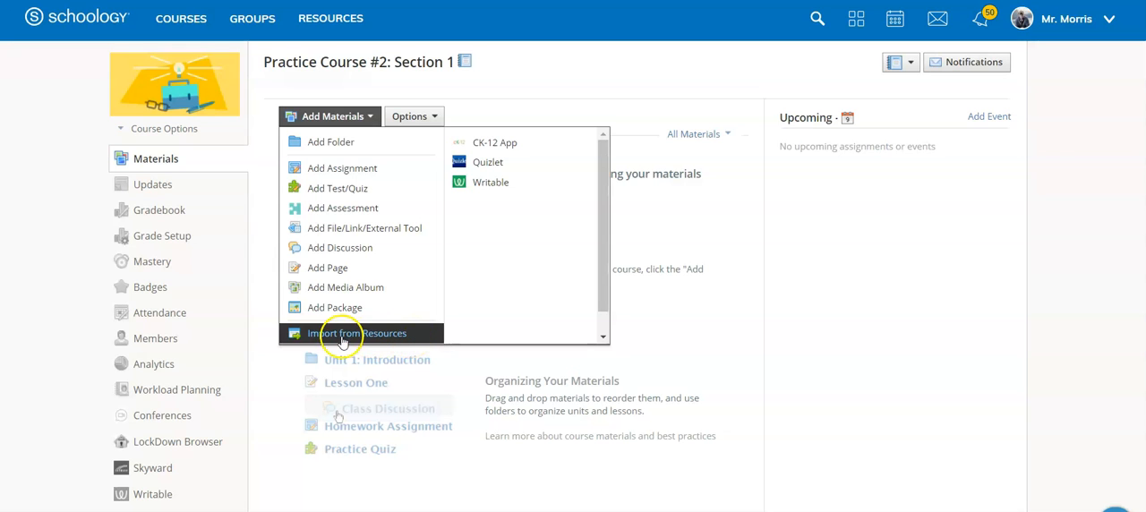
pyautogui.click(371, 340)
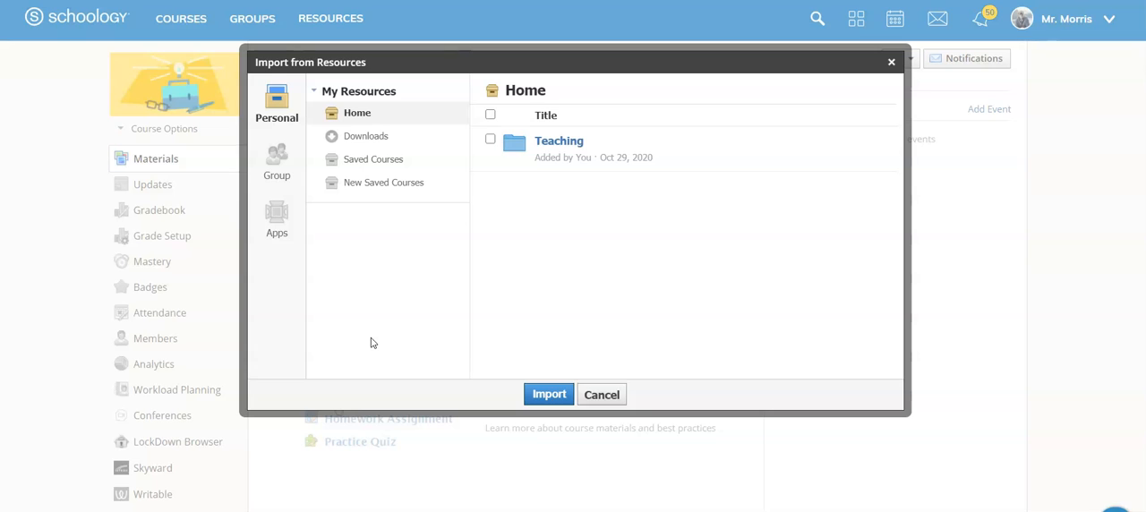
pyautogui.click(385, 193)
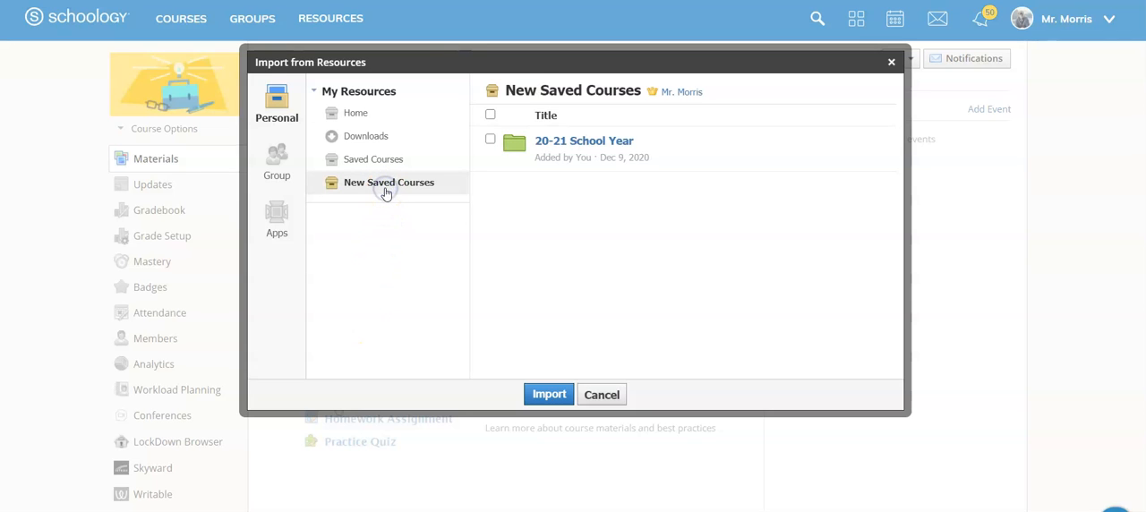
pyautogui.click(557, 143)
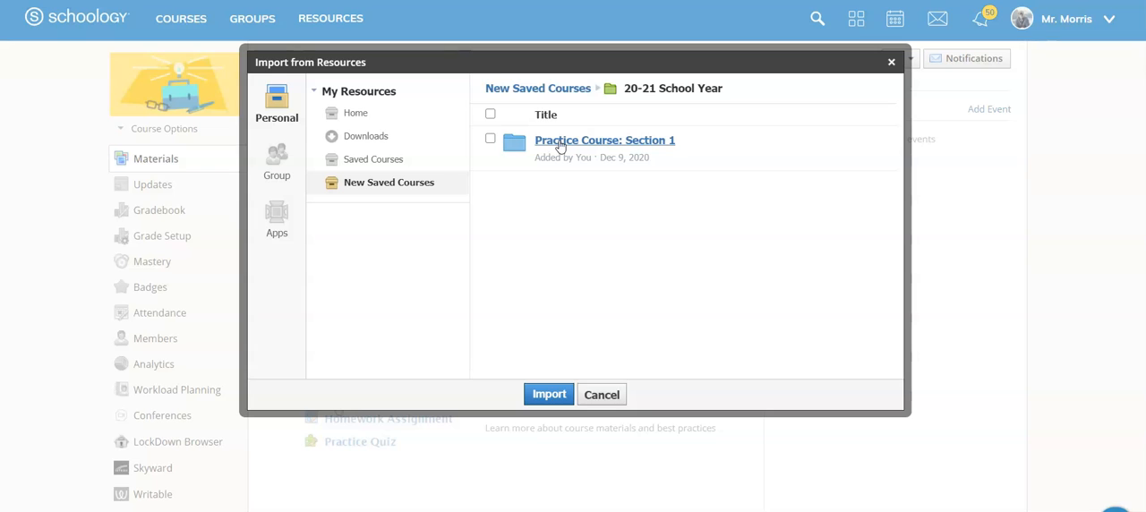
pyautogui.click(490, 139)
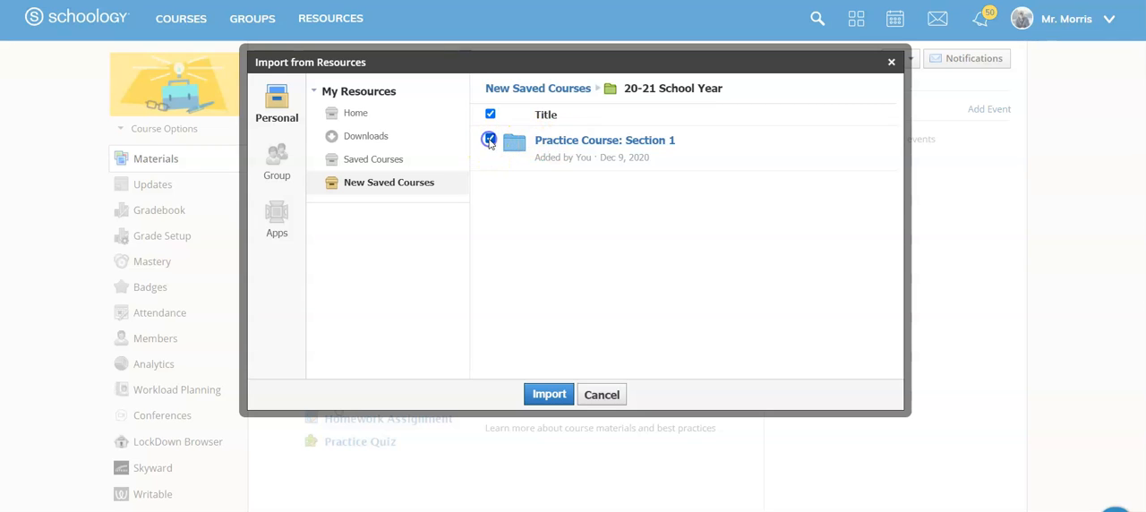
pyautogui.click(549, 394)
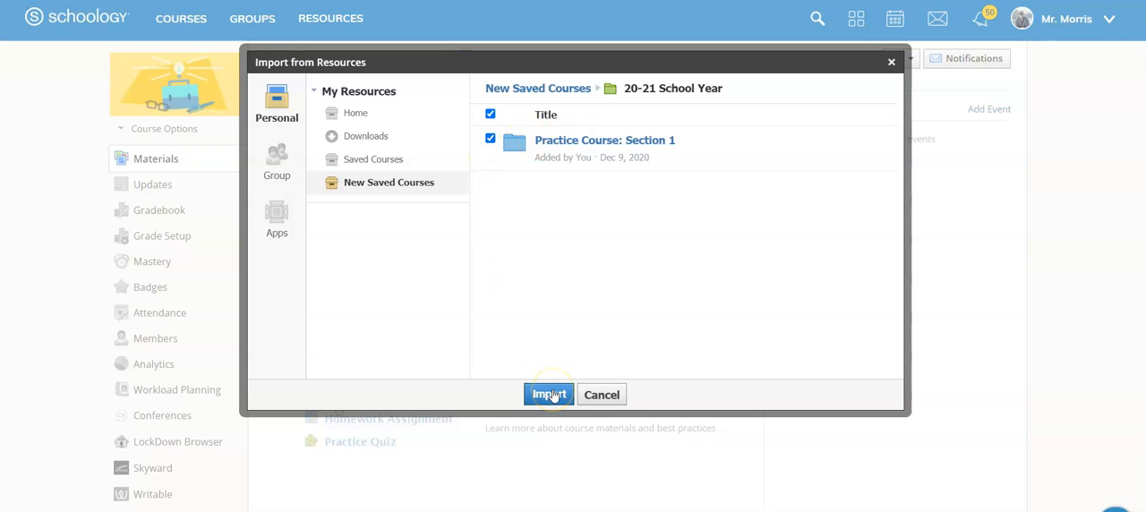
pyautogui.click(616, 143)
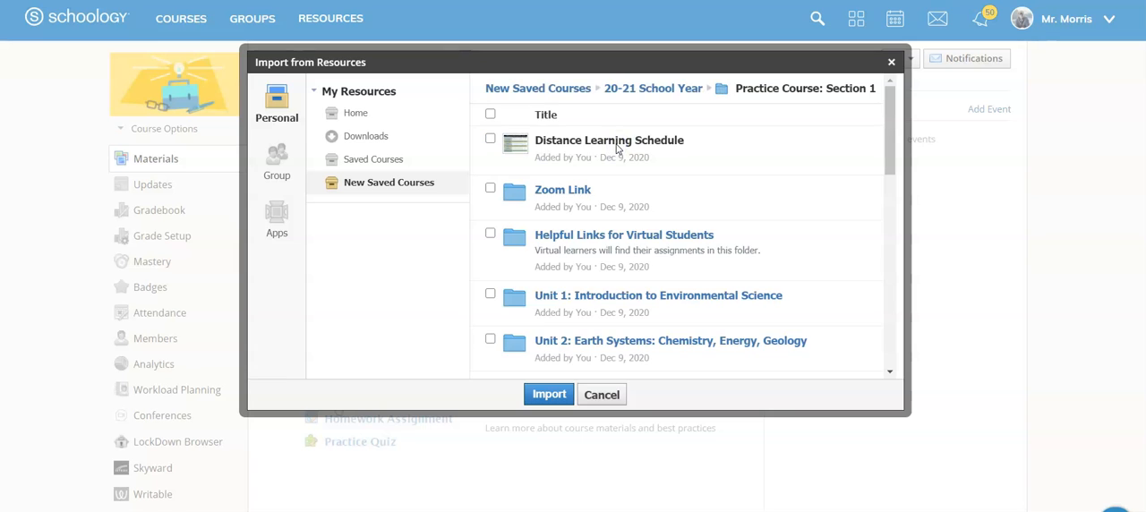
pyautogui.scroll(-1, 631, 197)
pyautogui.scroll(-4, 631, 199)
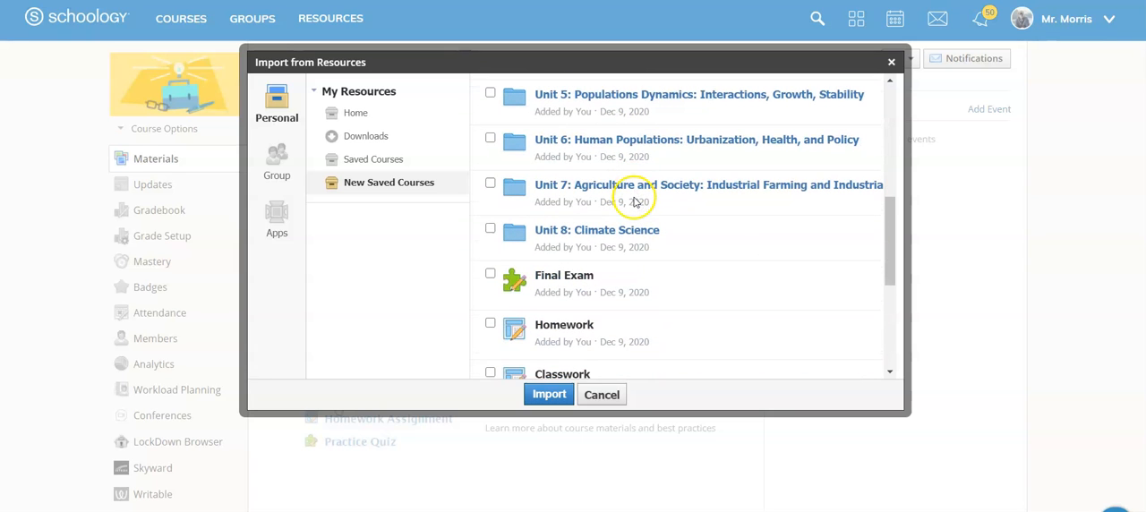
pyautogui.scroll(5, 635, 198)
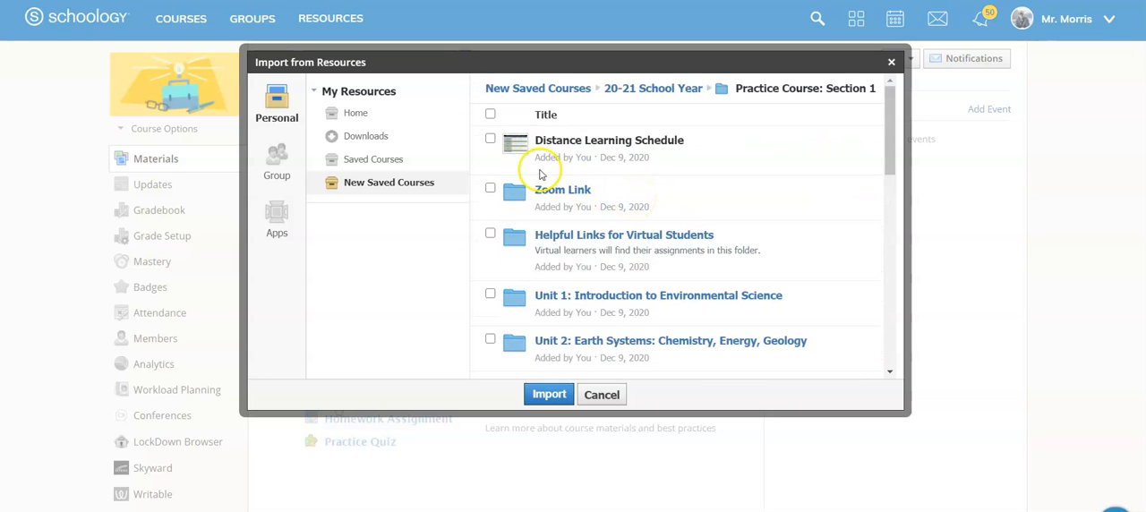
# Step: Select Distance Learning Schedule, Zoom Link, Helpful Links for Virtual Students and the Unit 1 to Unit 5 folders for import
pyautogui.click(491, 139)
pyautogui.click(489, 188)
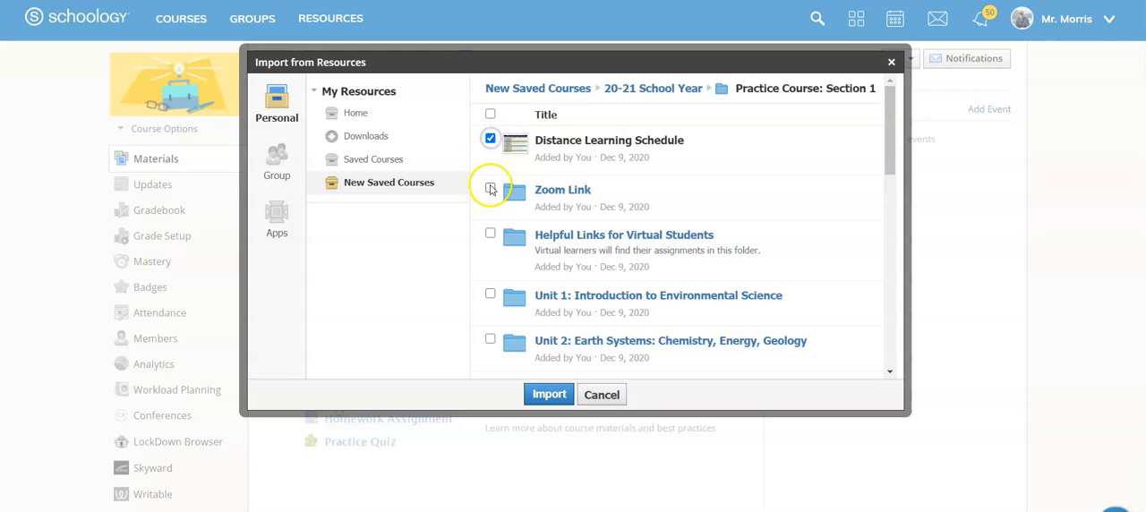
pyautogui.click(489, 232)
pyautogui.click(491, 295)
pyautogui.scroll(-3, 493, 291)
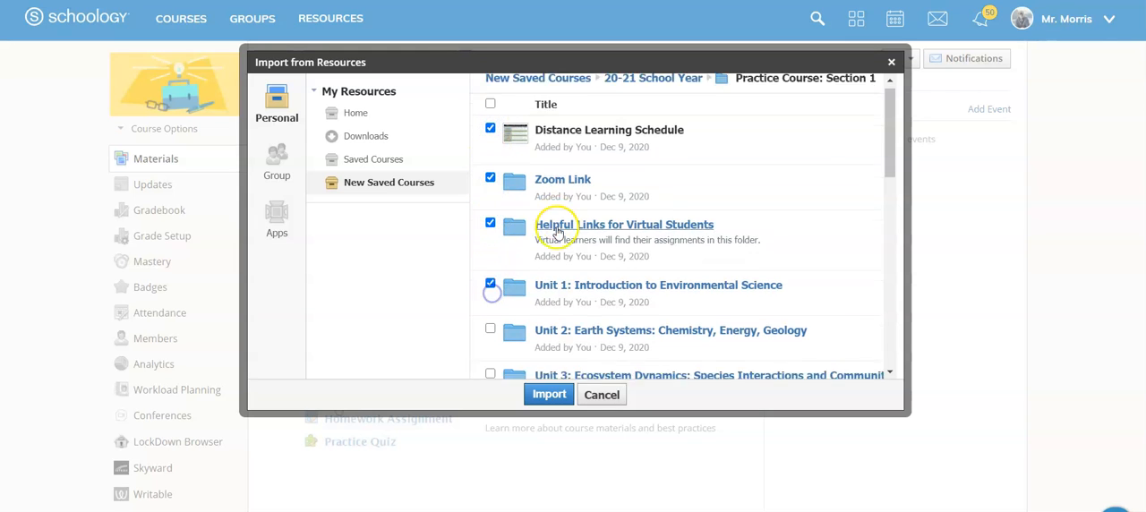
pyautogui.click(491, 187)
pyautogui.click(491, 233)
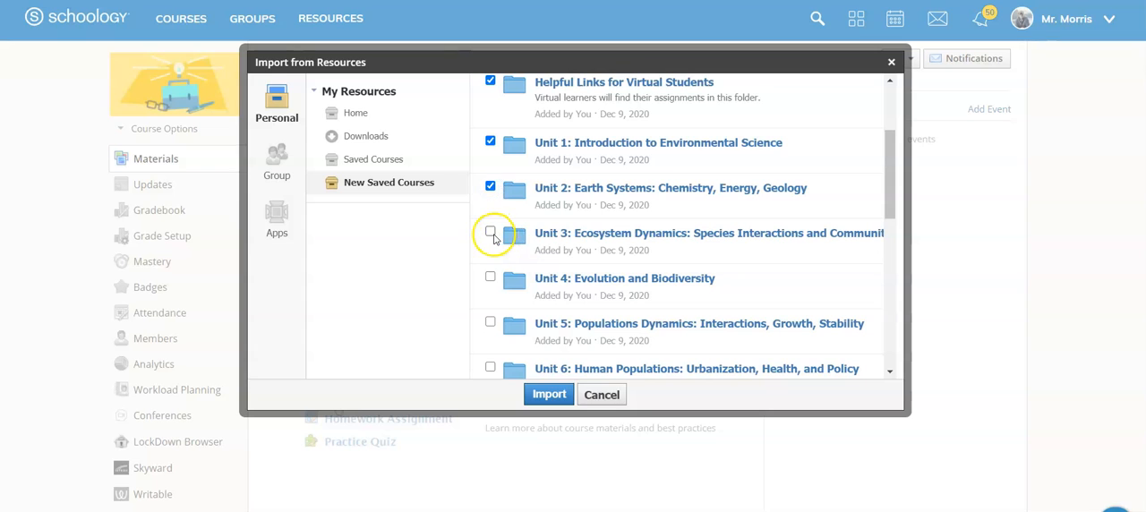
pyautogui.click(491, 278)
pyautogui.click(490, 324)
# Step: Add the Unit 6 to Unit 8 folders and the Final Exam to the selection, and import everything into Practice Course #2: Section 1
pyautogui.scroll(-4, 491, 313)
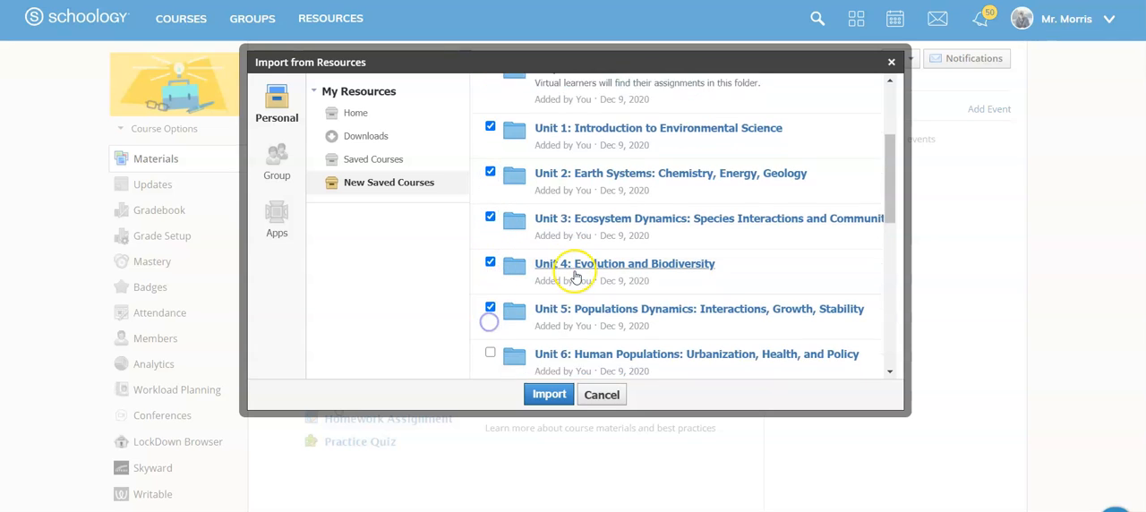
pyautogui.click(490, 140)
pyautogui.click(490, 184)
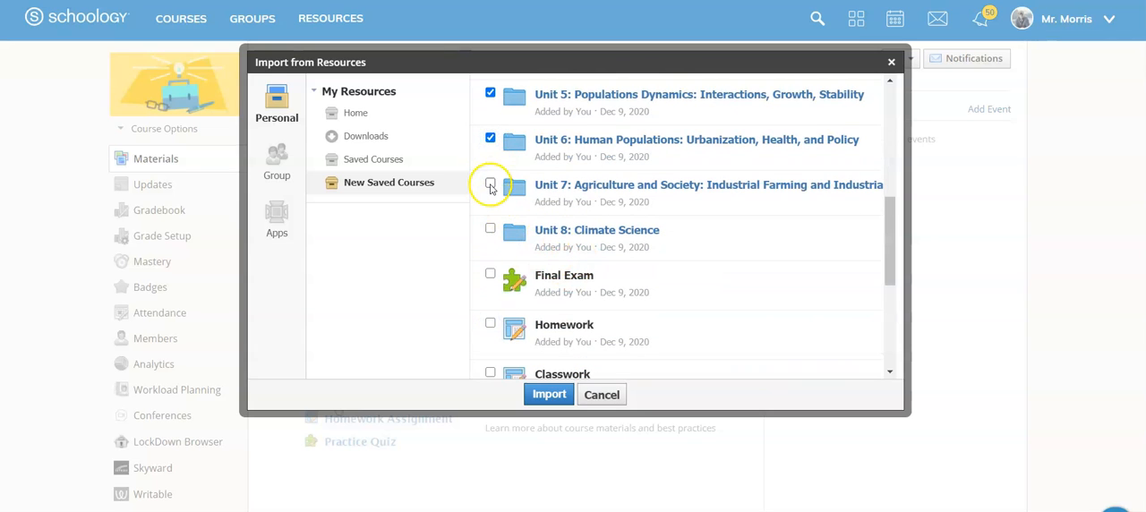
pyautogui.click(490, 229)
pyautogui.click(490, 275)
pyautogui.click(549, 394)
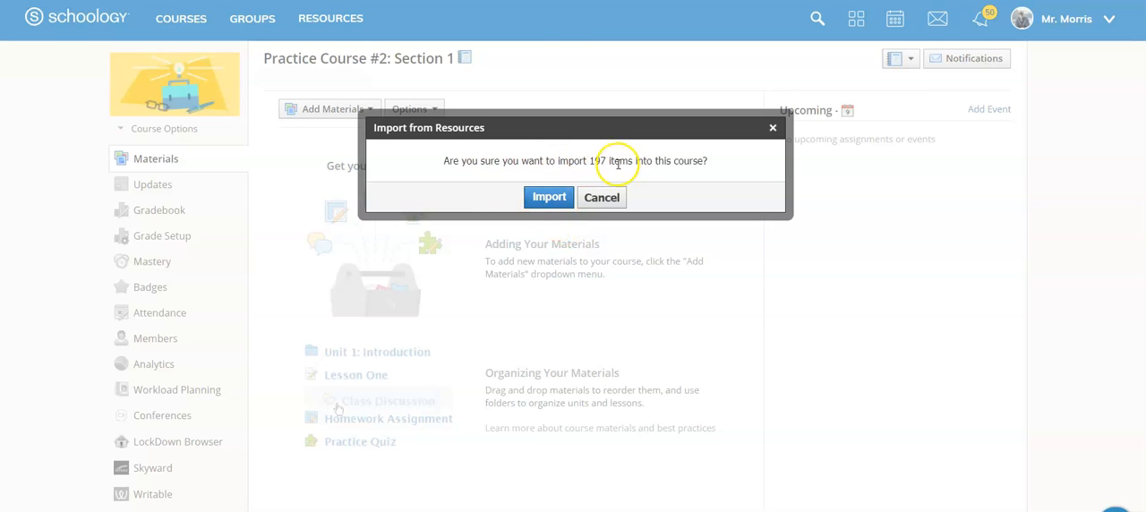
pyautogui.click(548, 198)
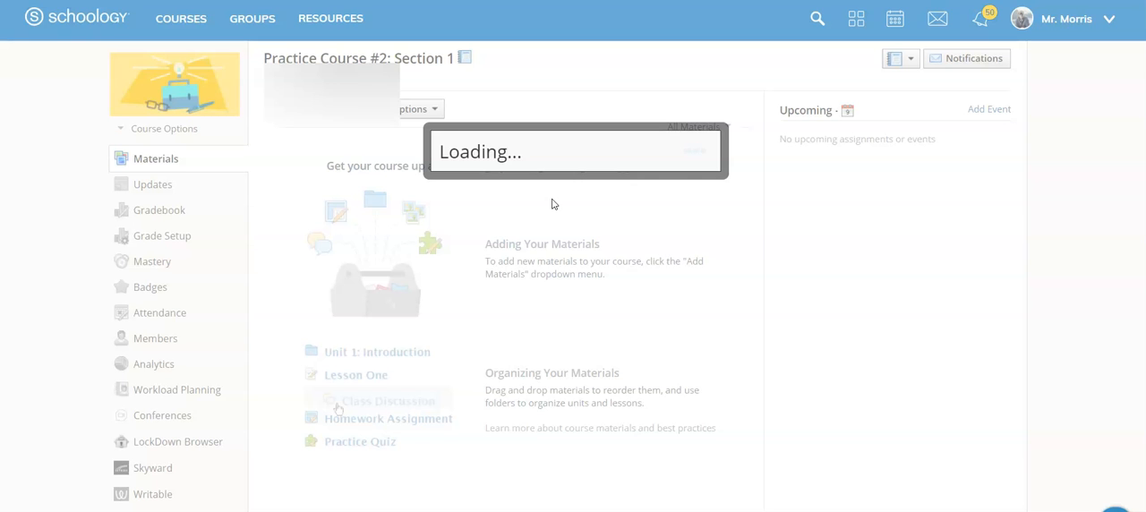
# Step: Look over the imported materials and open the What is Environmental Science assignment in Unit 1's Day 2 folder
pyautogui.scroll(-2, 624, 334)
pyautogui.scroll(2, 624, 334)
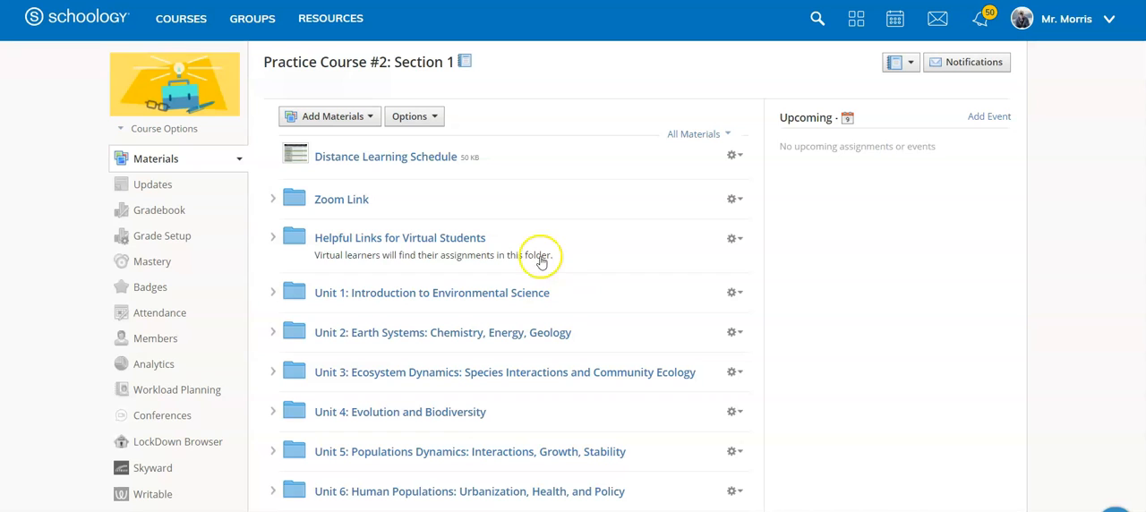
pyautogui.click(273, 294)
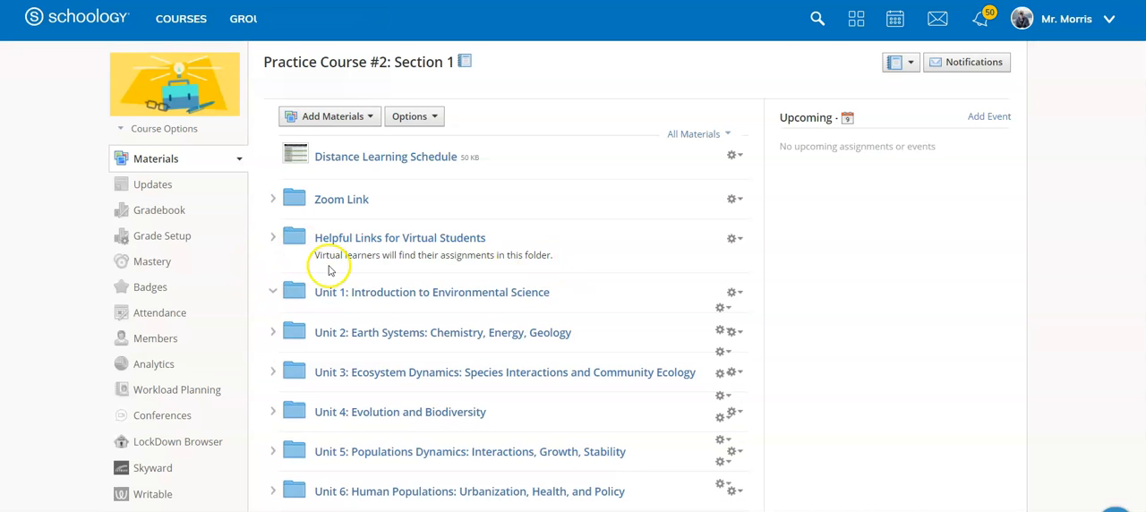
pyautogui.scroll(-1, 328, 256)
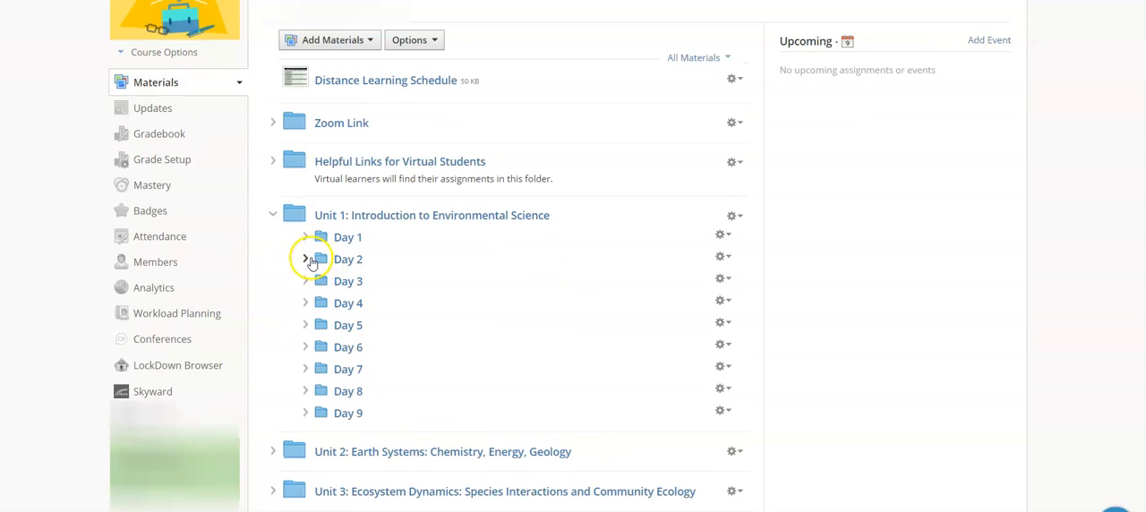
pyautogui.click(352, 219)
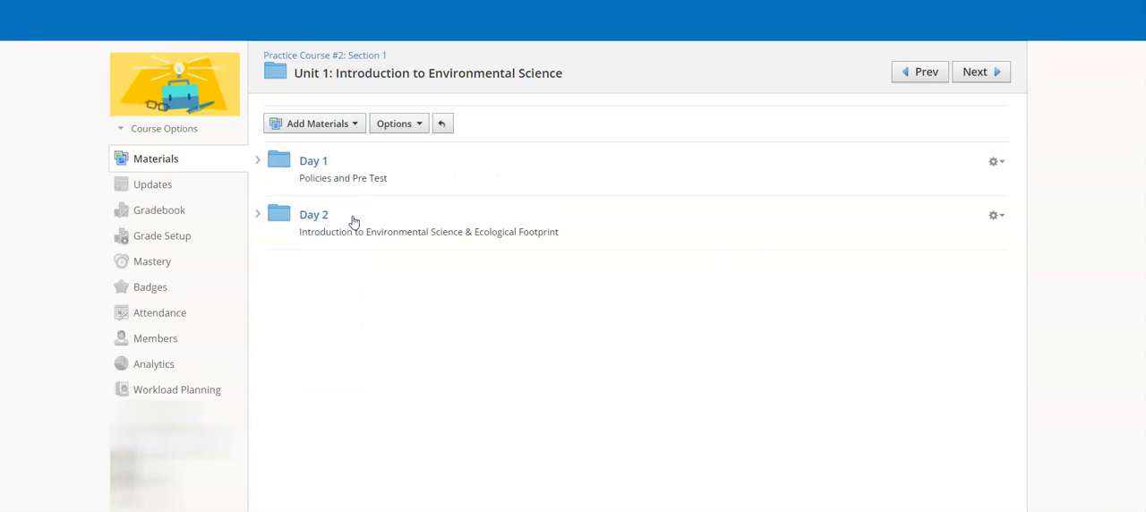
pyautogui.click(322, 219)
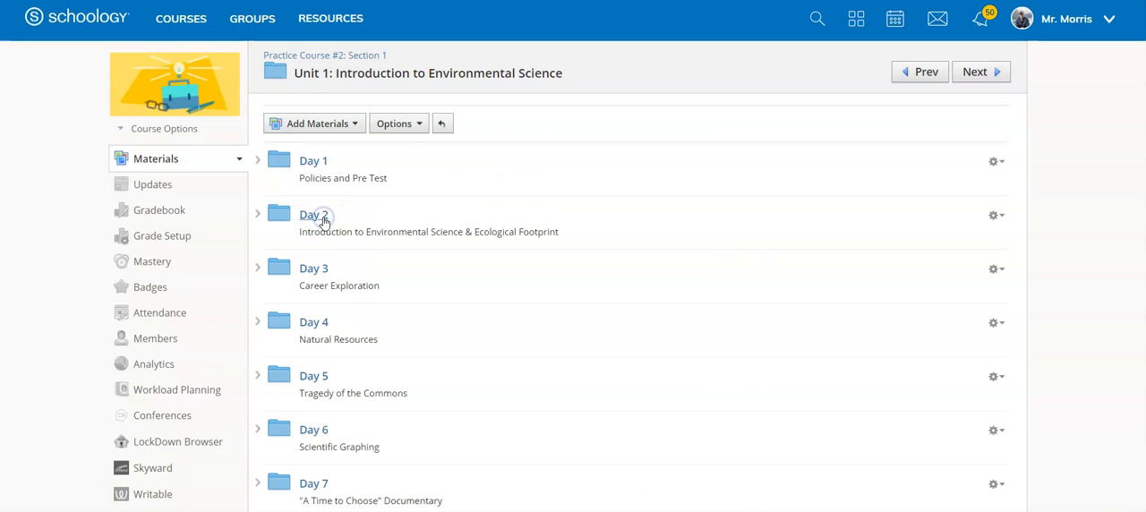
pyautogui.click(340, 209)
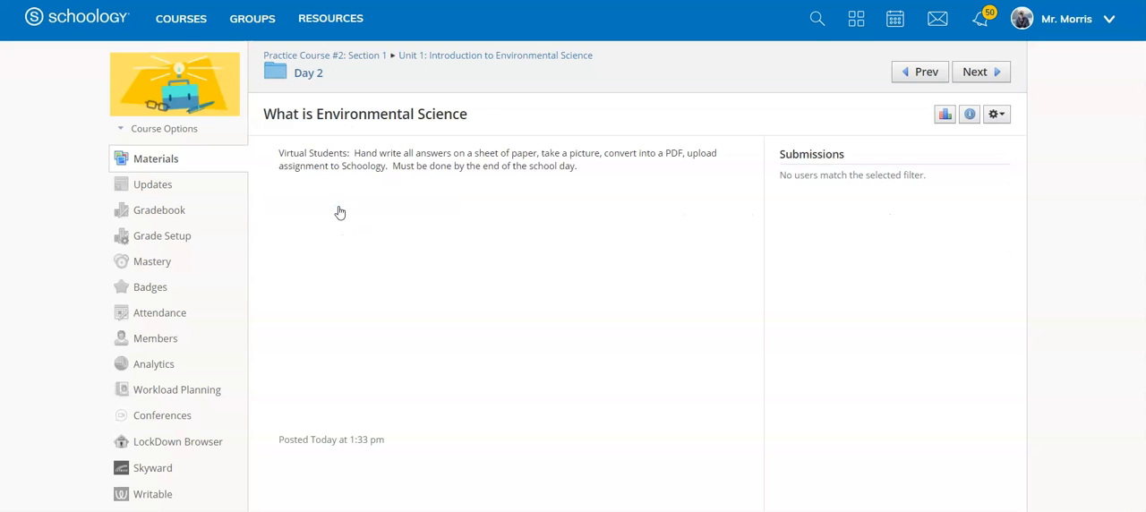
# Step: Edit the What is Environmental Science assignment and set its due date to 1/05/21
pyautogui.click(1004, 117)
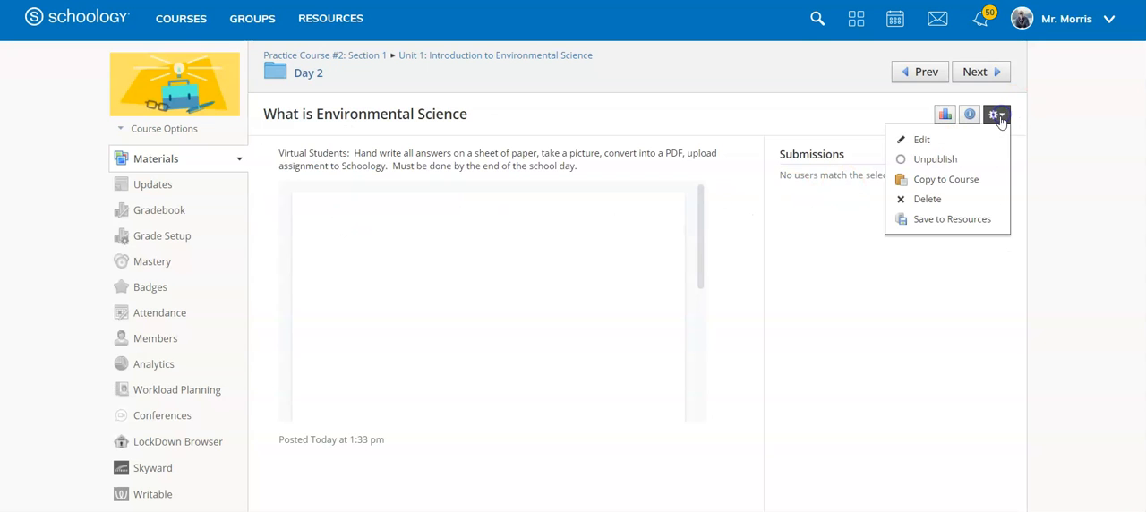
pyautogui.click(976, 133)
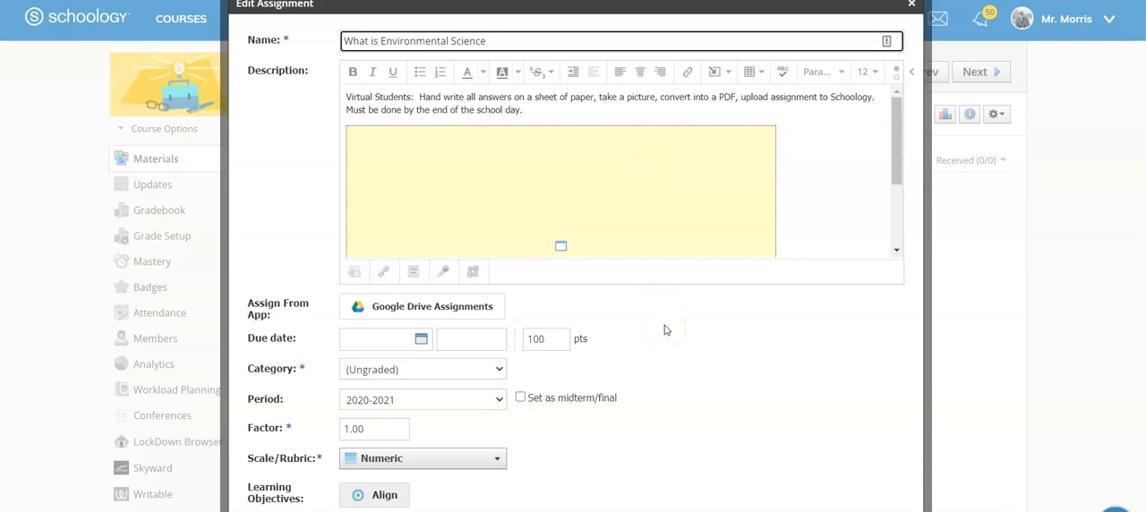
pyautogui.click(421, 338)
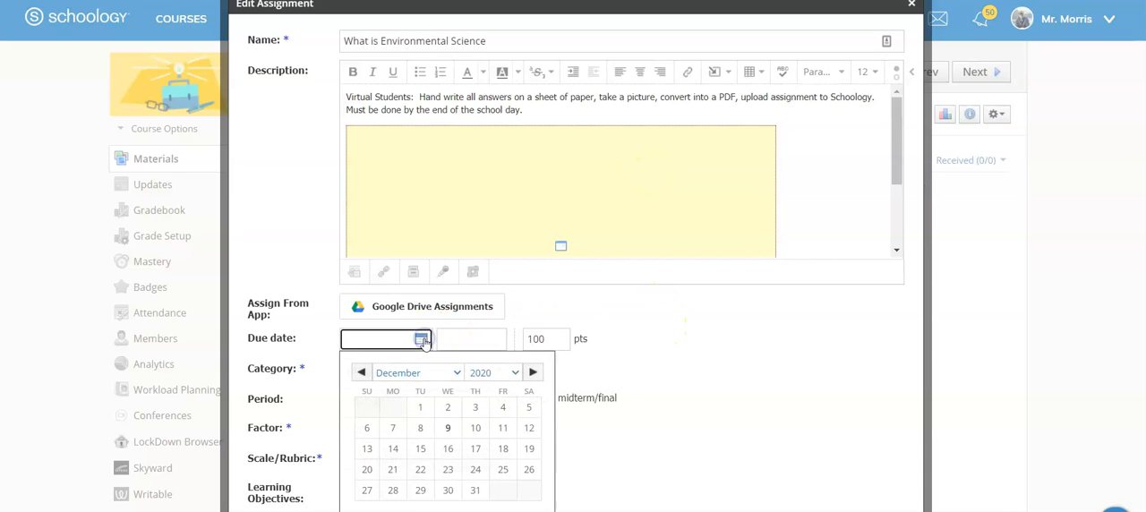
pyautogui.click(532, 373)
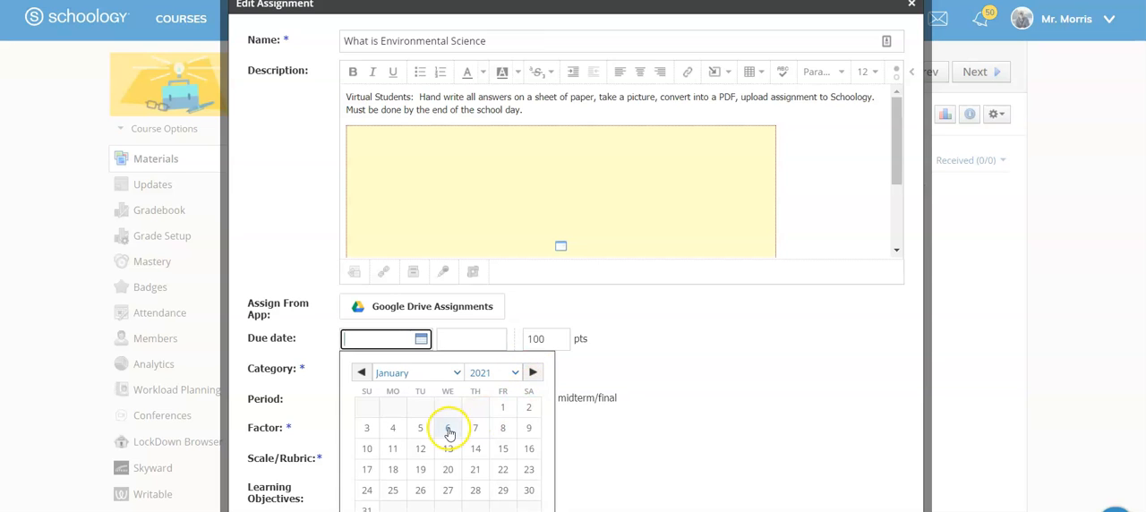
pyautogui.click(420, 428)
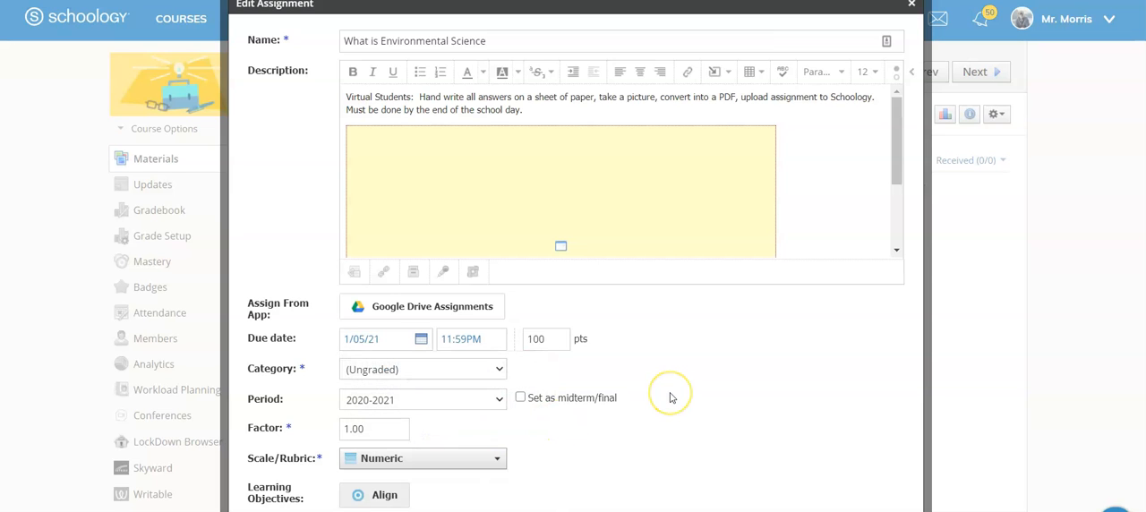
# Step: Review the assignment's grading category options, keep it as (Ungraded), and save the changes
pyautogui.click(502, 368)
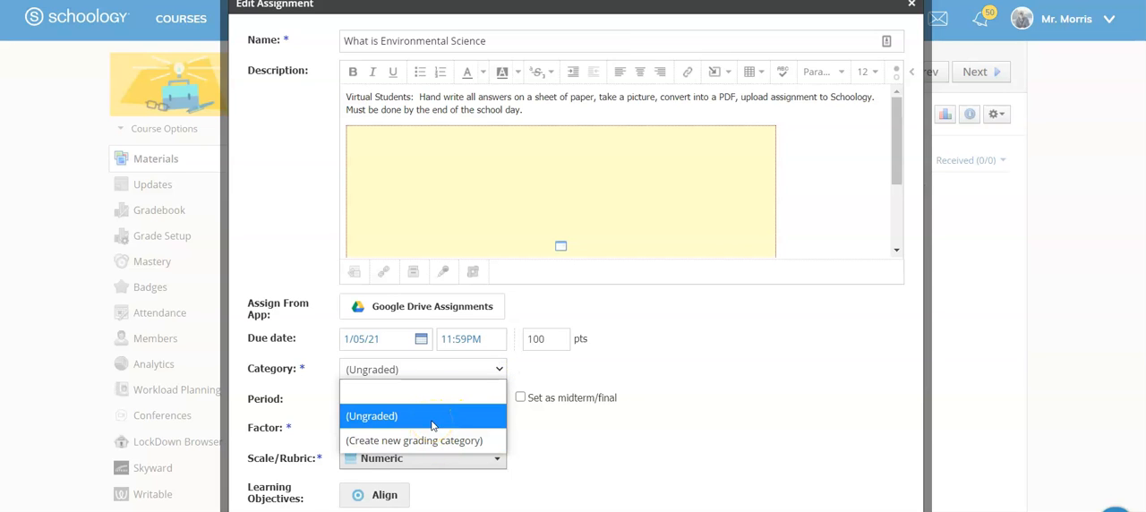
pyautogui.click(558, 422)
pyautogui.scroll(-3, 409, 379)
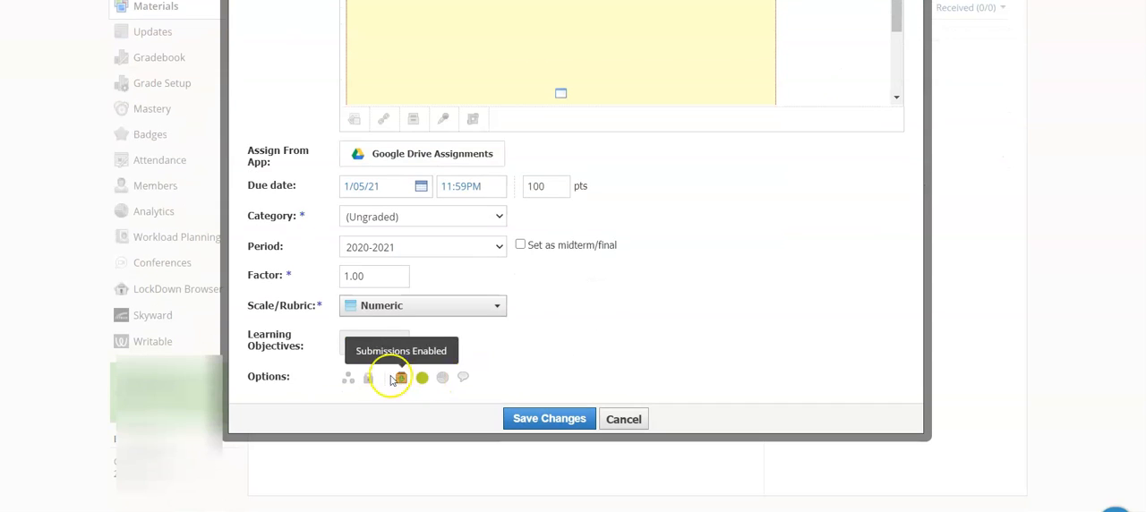
pyautogui.click(550, 420)
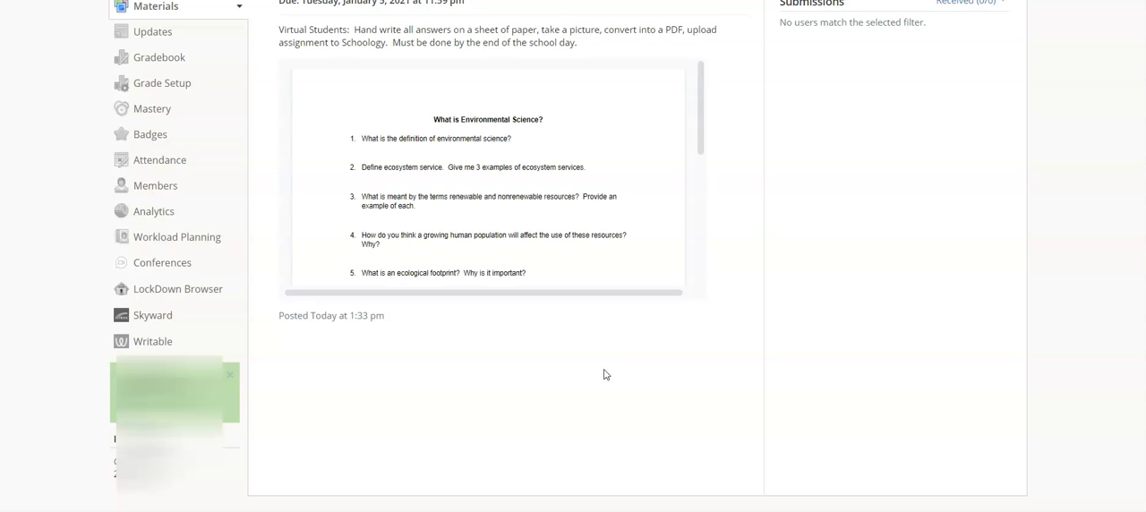
pyautogui.scroll(2, 698, 349)
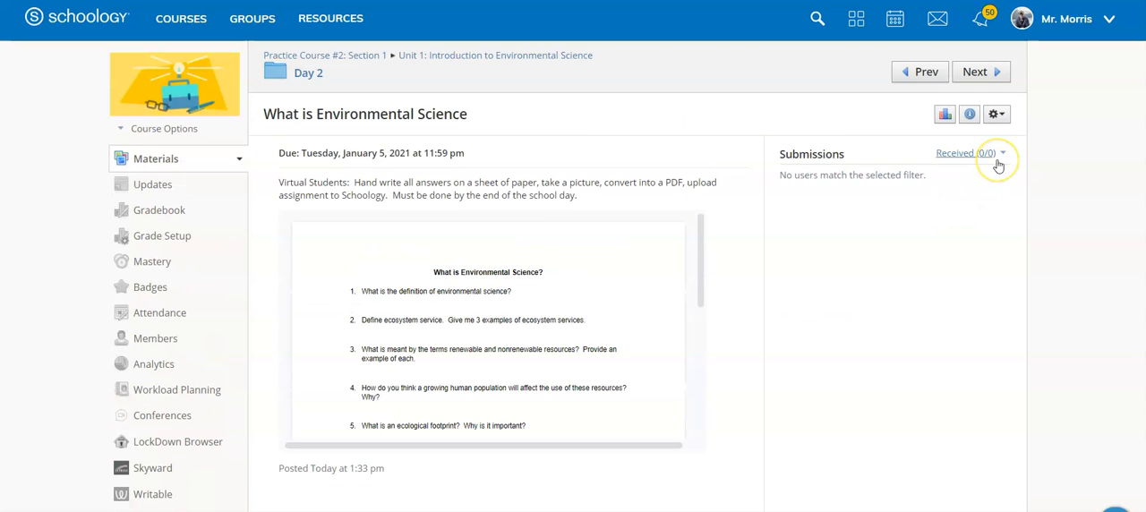